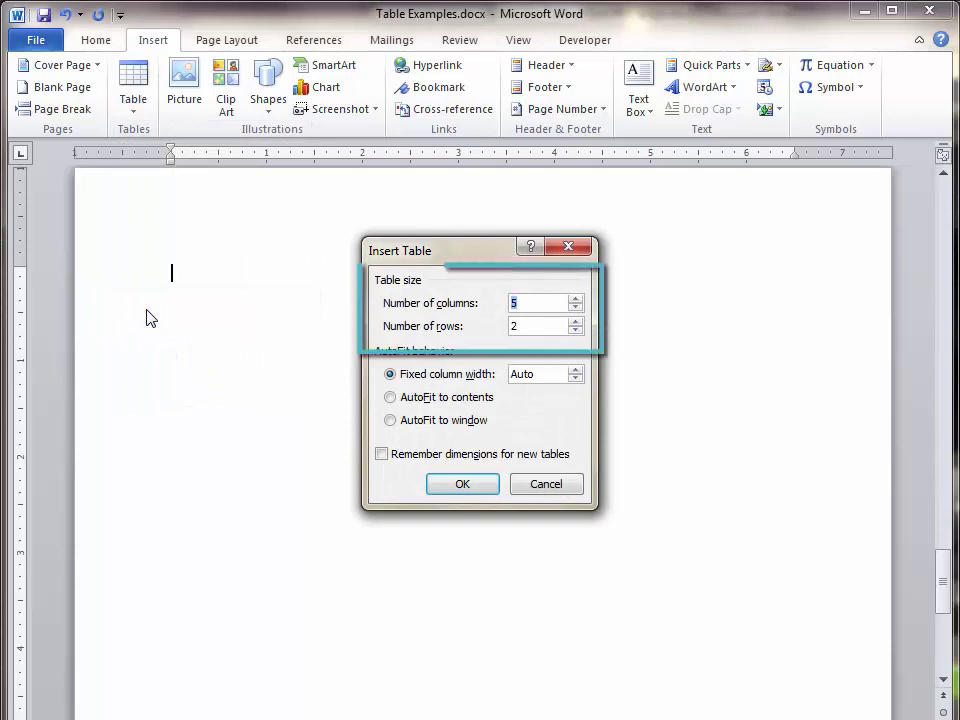
# - Insert a table with 3 columns and 3 rows, keeping the fixed column width on Auto
pyautogui.write('3')
pyautogui.press('Tab')
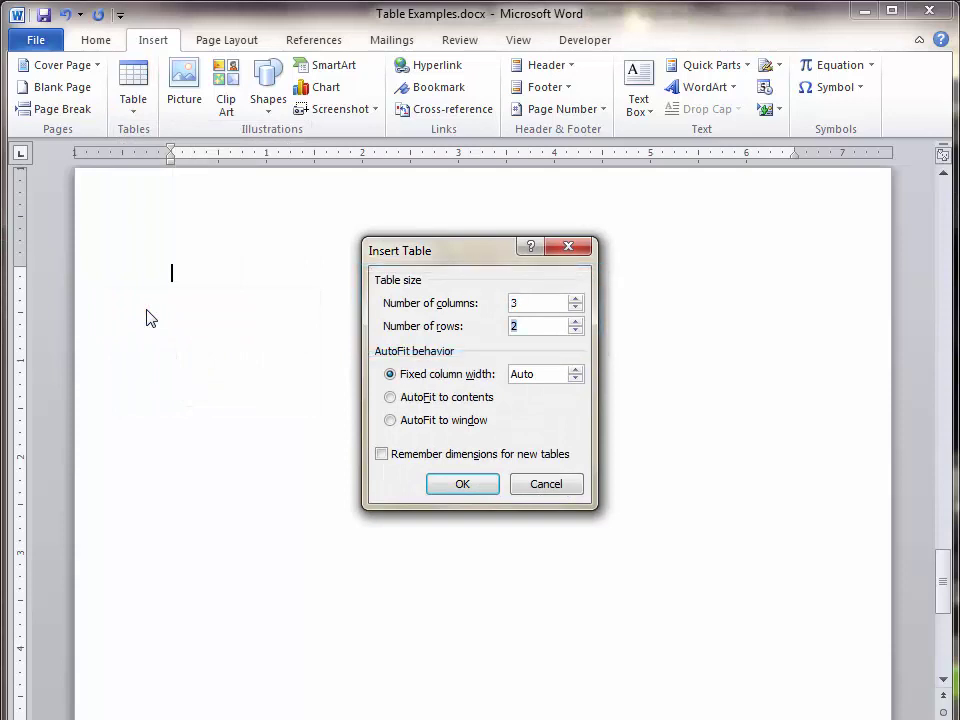
pyautogui.write('3')
pyautogui.press('Tab')
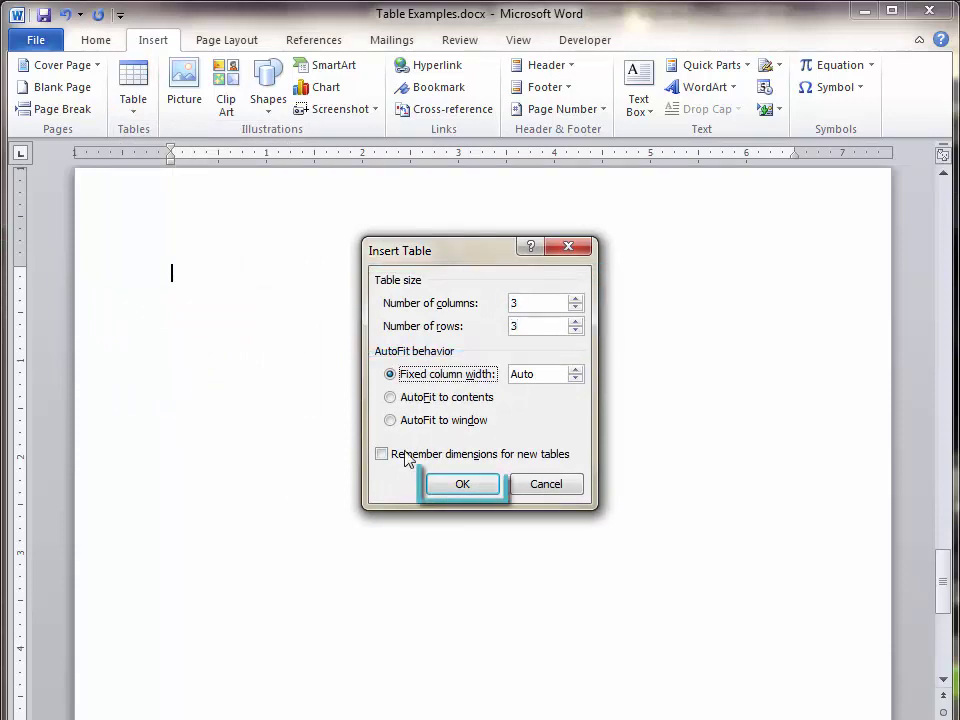
pyautogui.click(437, 486)
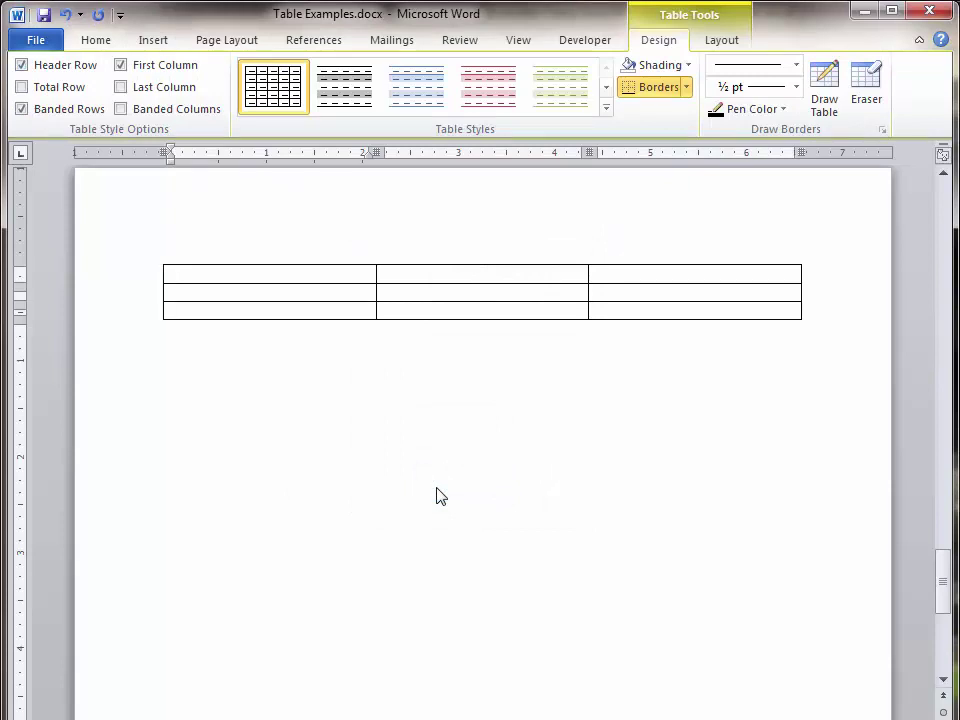
# - Fill the table with Time, Temperature, Color Result; 30, 100°, Yellow; 1 hour, 212°, Brown, and narrow all three columns to suit the text
pyautogui.write('Time\tTemperature\tColor Result 30\t100°\tYellow 1 hour\t212°\tBrown')
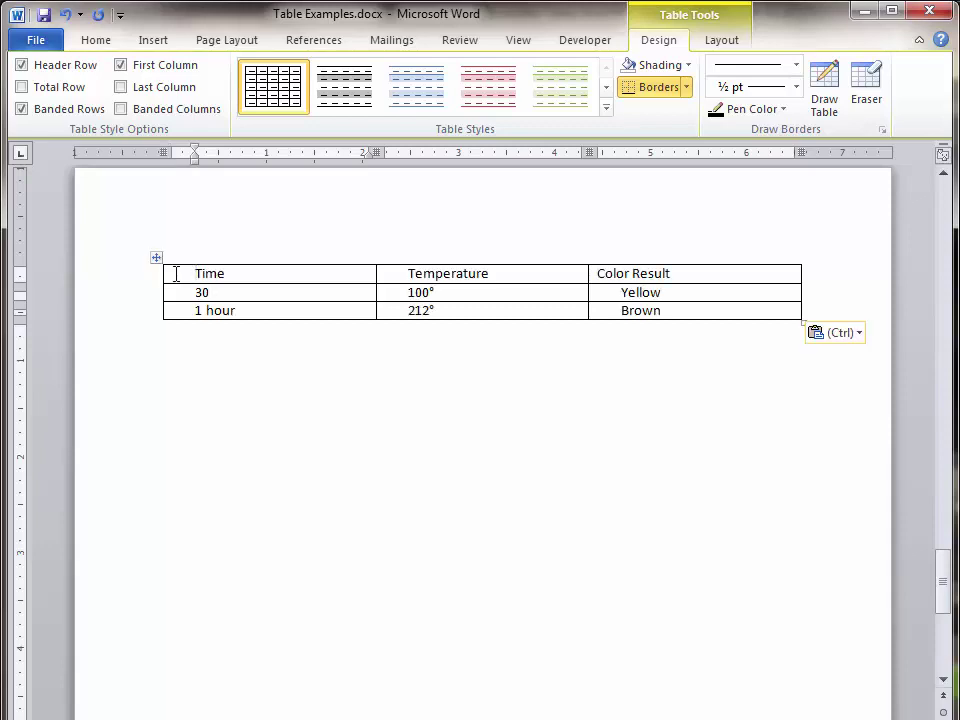
pyautogui.moveTo(376, 152); pyautogui.dragTo(272, 152)
pyautogui.moveTo(484, 152); pyautogui.dragTo(418, 152)
pyautogui.moveTo(628, 152); pyautogui.dragTo(530, 152)
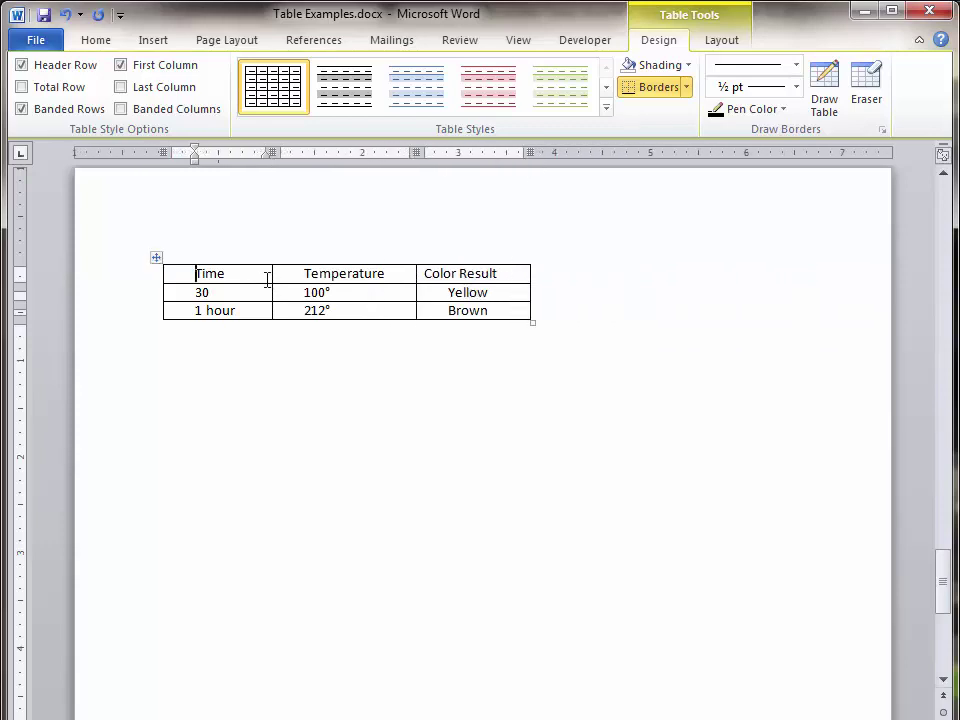
# - Shade the table's header row light blue and make its text bold
pyautogui.moveTo(266, 273); pyautogui.dragTo(449, 280)
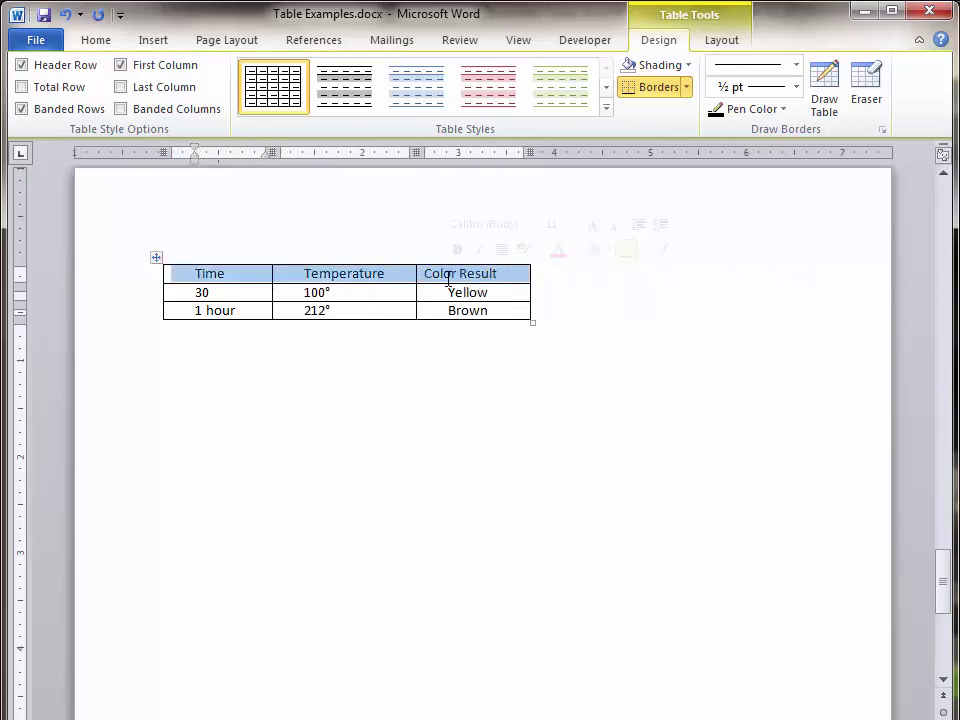
pyautogui.click(688, 65)
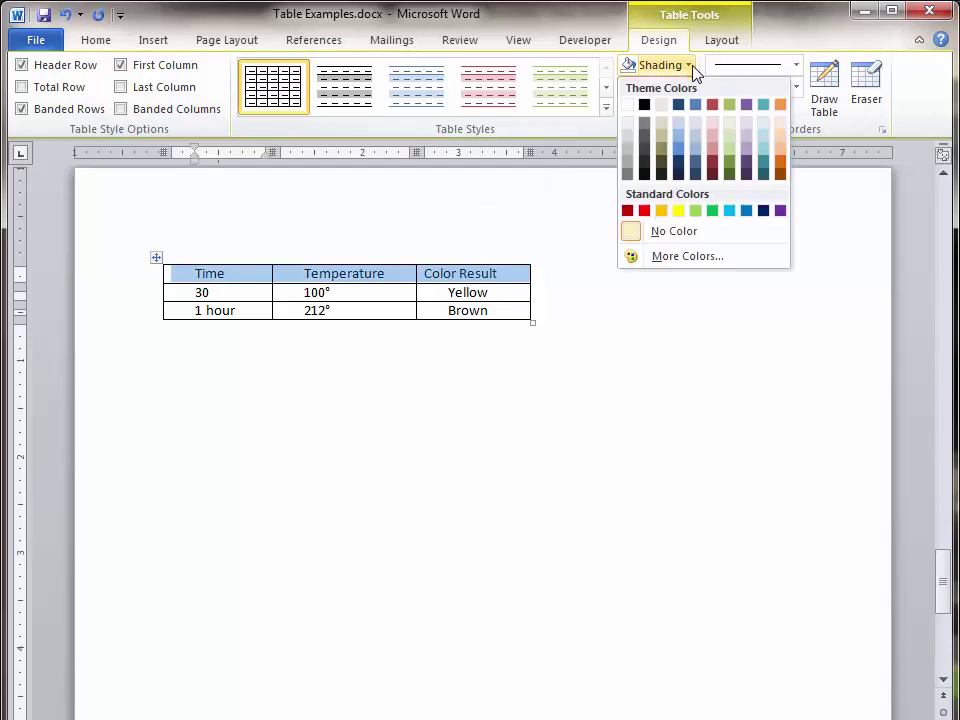
pyautogui.click(696, 130)
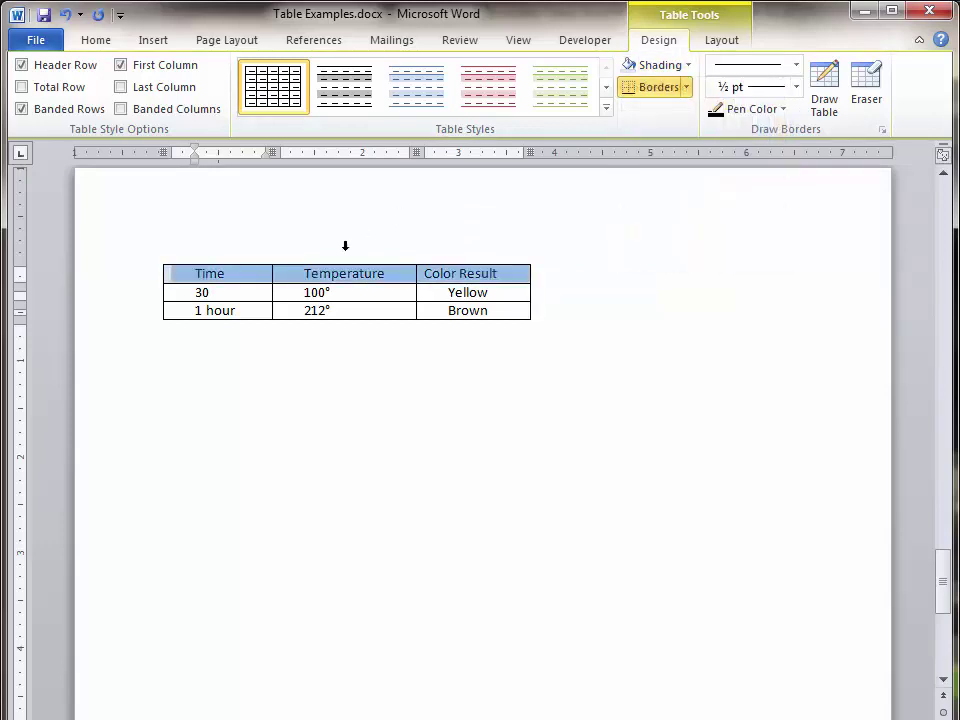
pyautogui.click(106, 44)
pyautogui.click(101, 102)
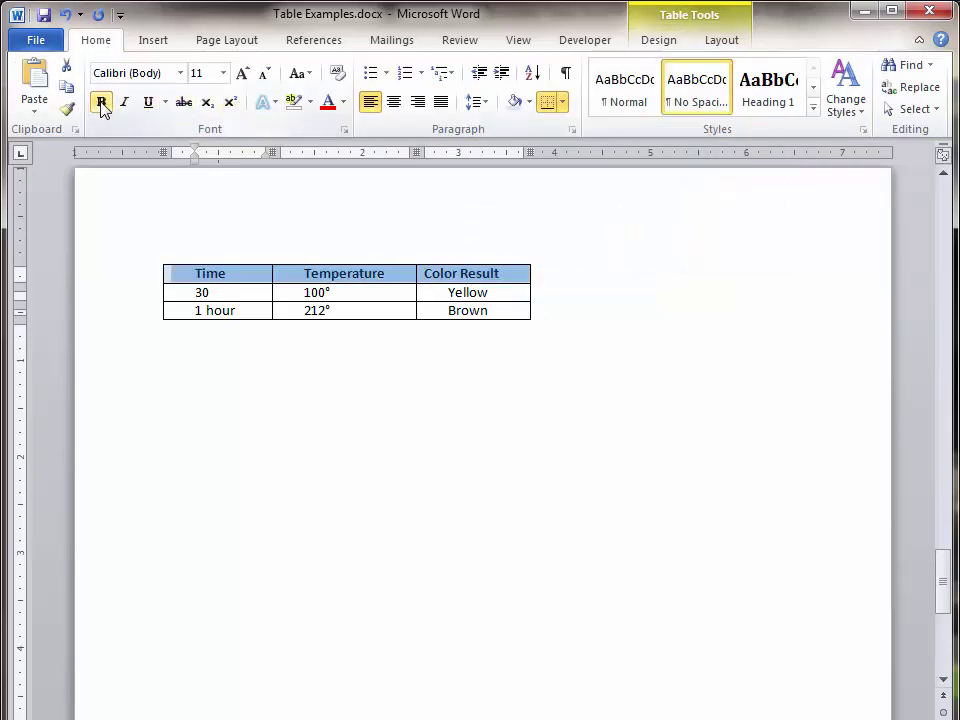
pyautogui.click(461, 425)
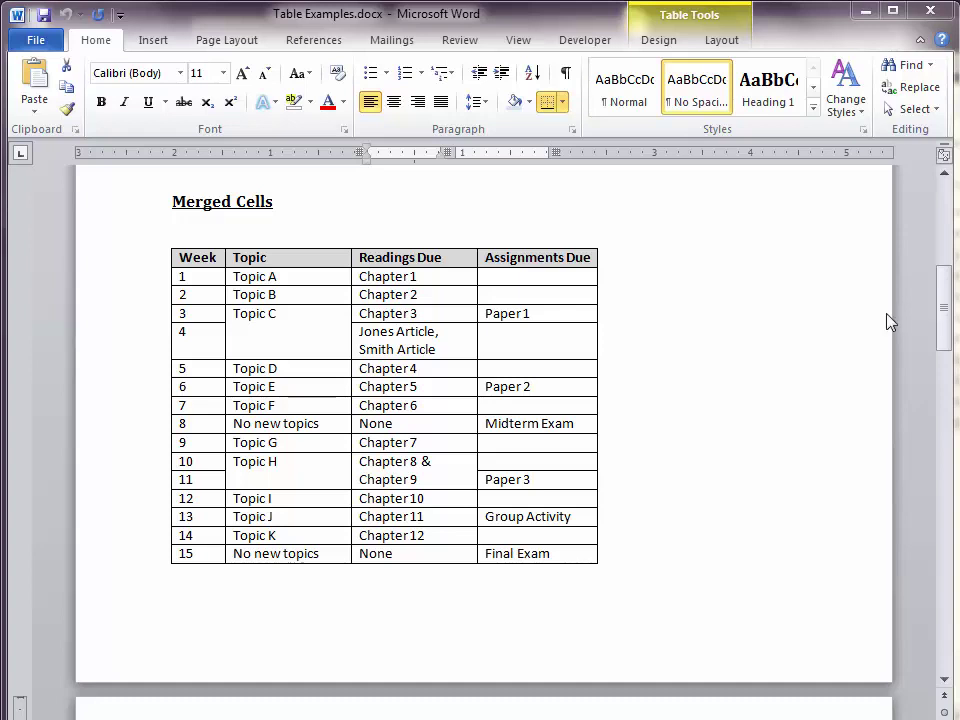
# - Split the merged Topic C cell into 1 column and 2 rows, and enter "Topic C, continued" in the week 4 cell
pyautogui.click(291, 340)
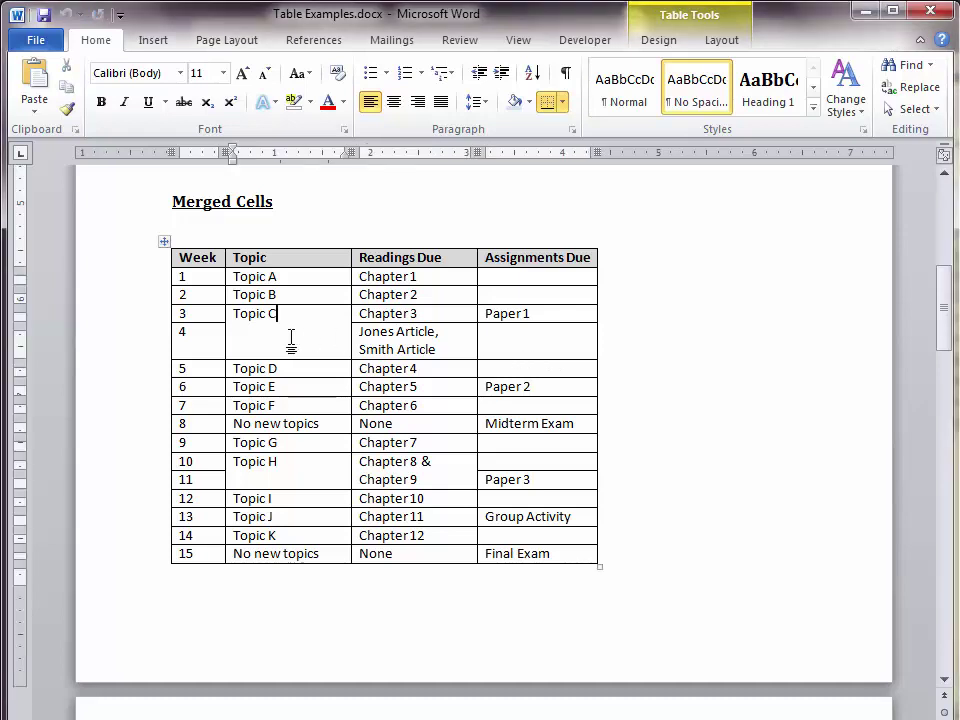
pyautogui.rightClick(291, 340)
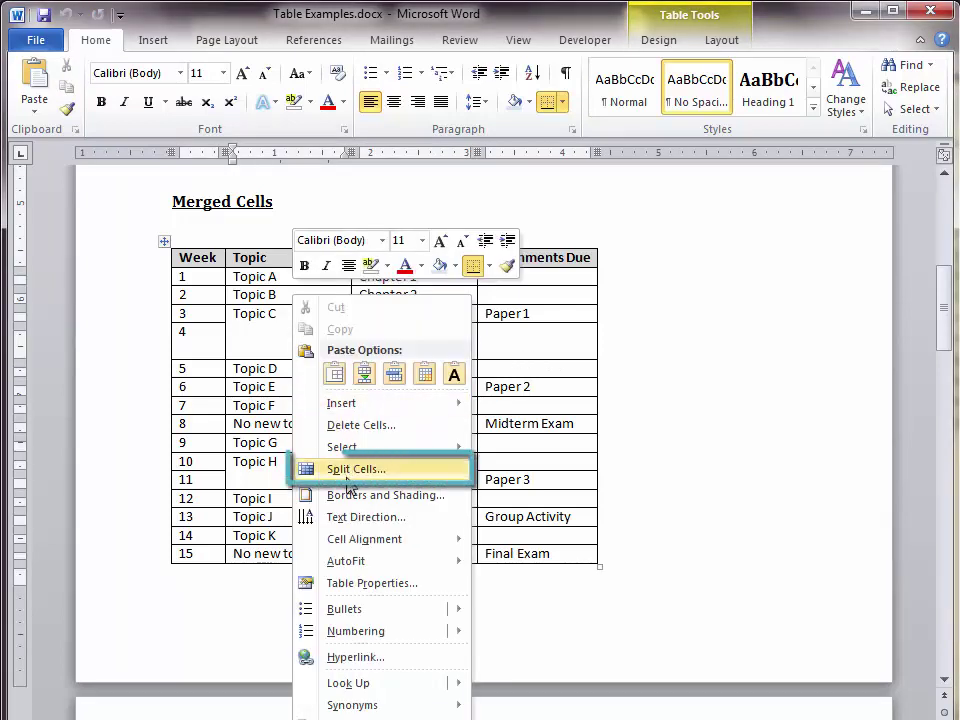
pyautogui.click(347, 484)
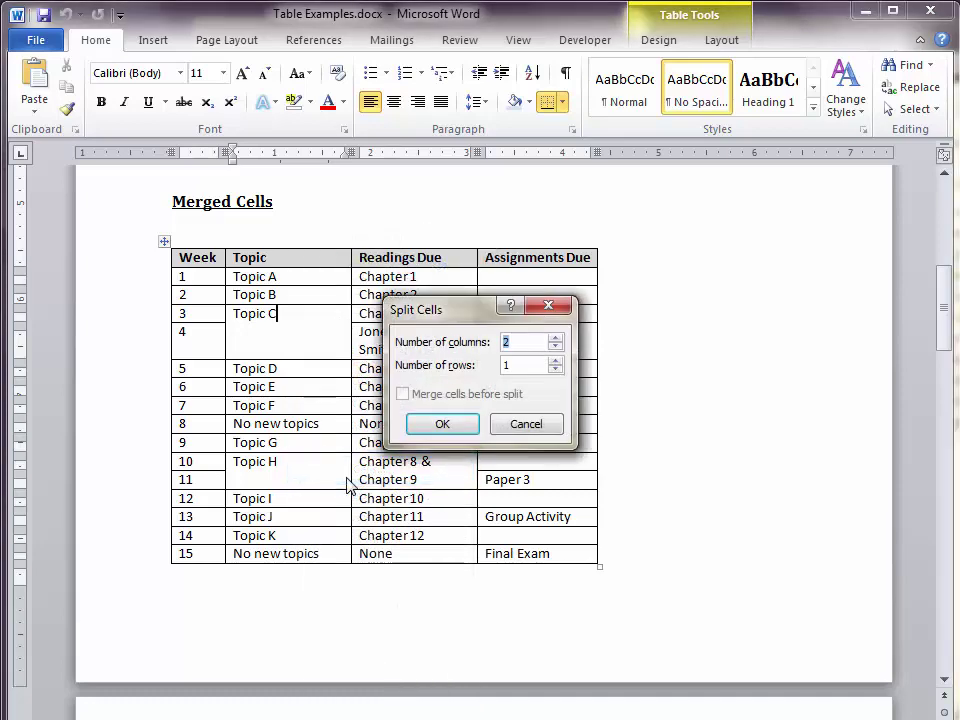
pyautogui.write('1')
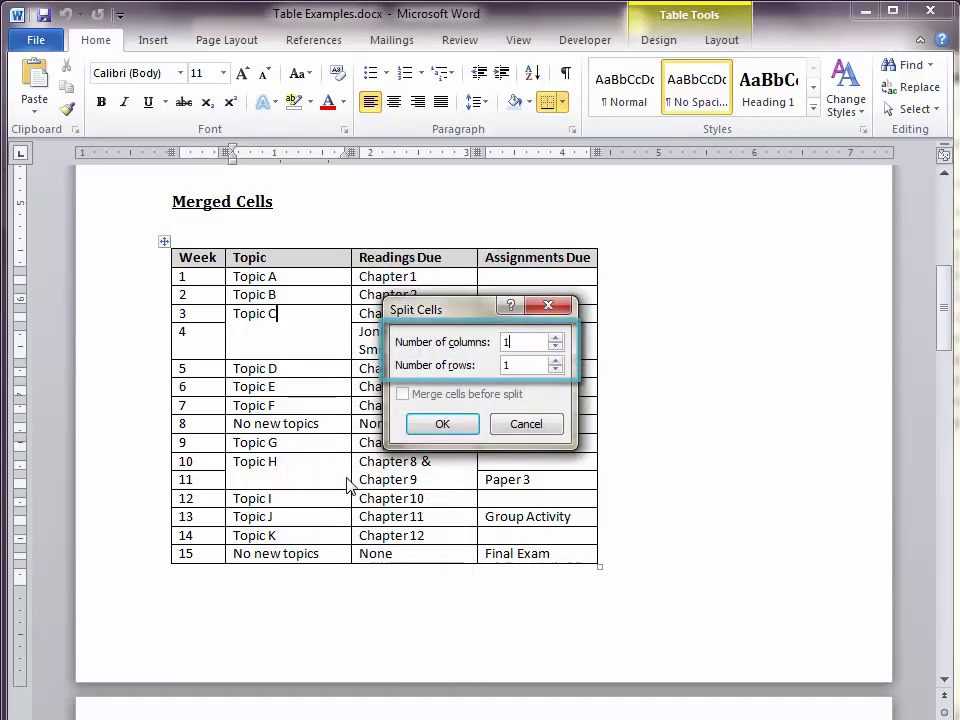
pyautogui.press('Tab')
pyautogui.write('2')
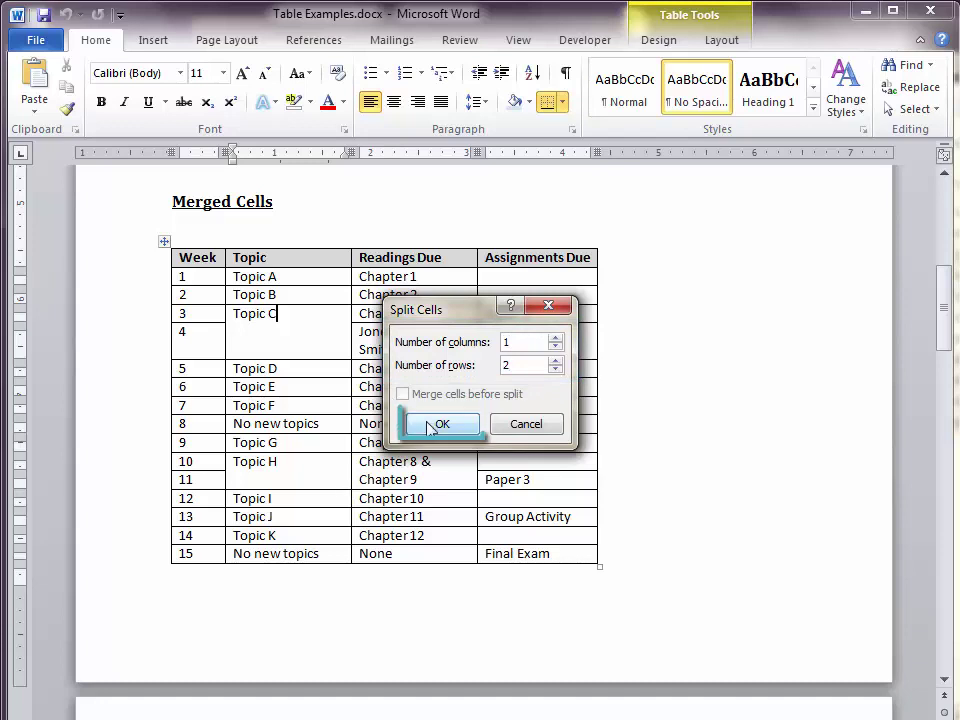
pyautogui.click(437, 424)
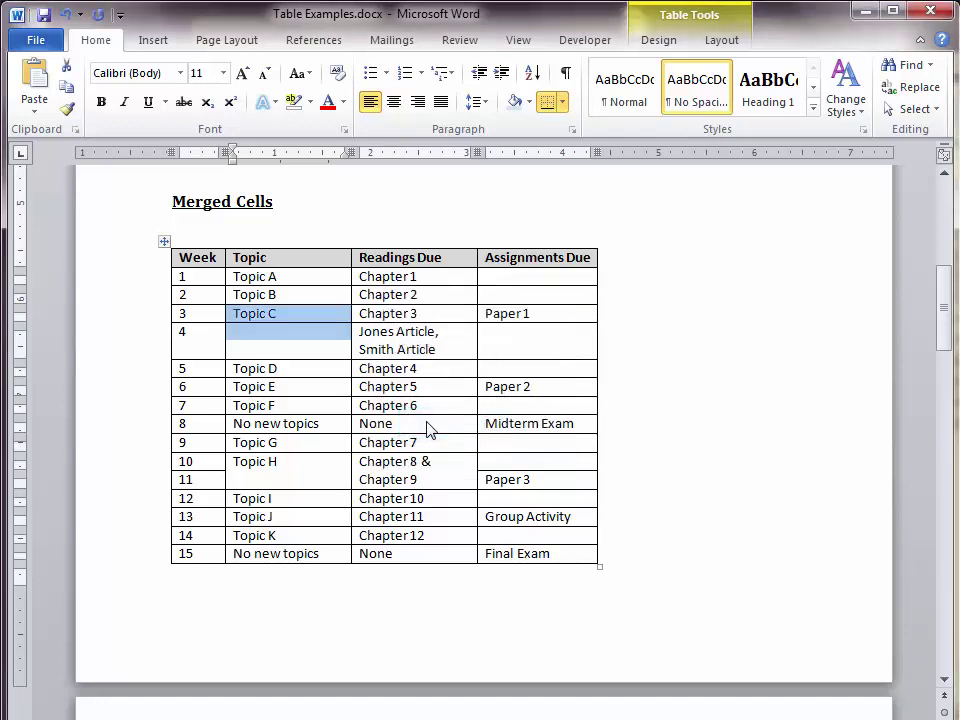
pyautogui.click(281, 345)
pyautogui.write('Topic C, continued')
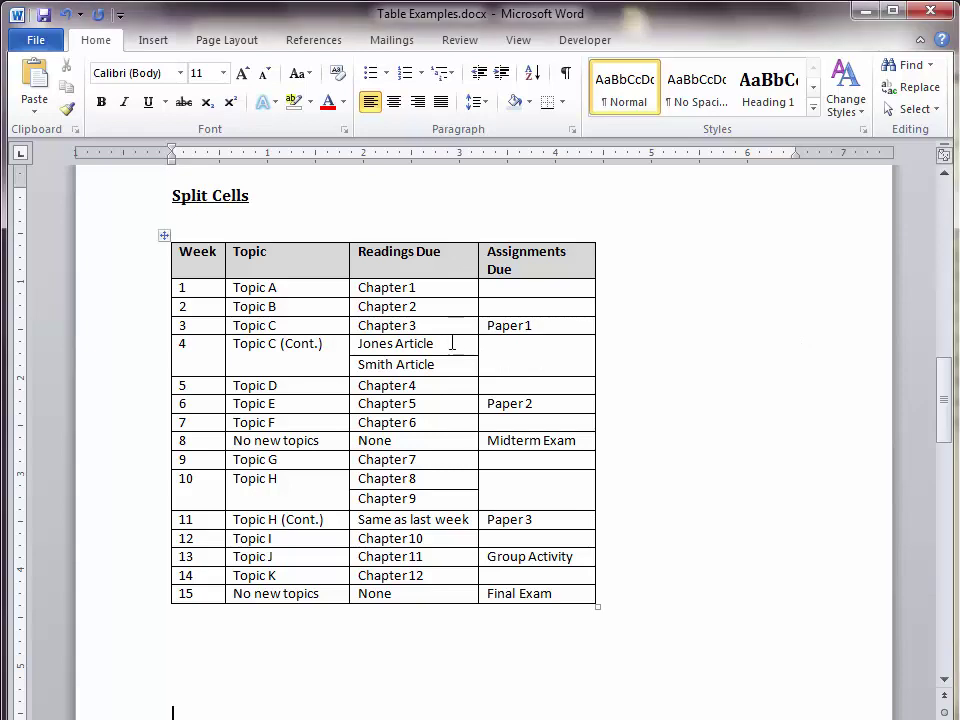
# - Merge the week 4 Jones Article and Smith Article cells in the Split Cells table, and add a comma after "Jones Article"
pyautogui.moveTo(452, 343); pyautogui.dragTo(452, 362)
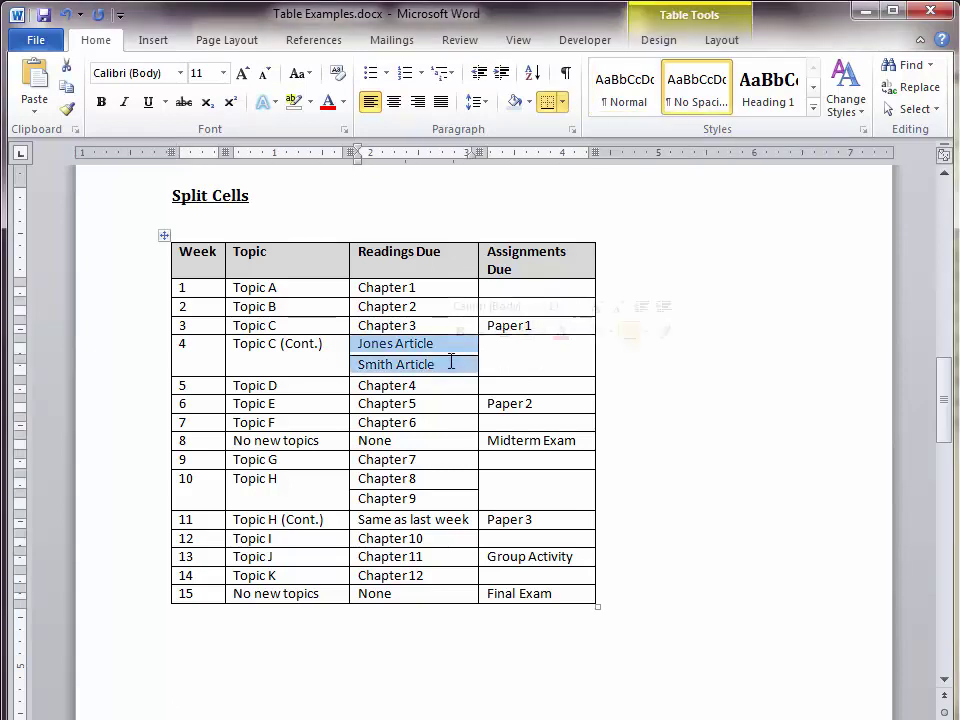
pyautogui.rightClick(450, 365)
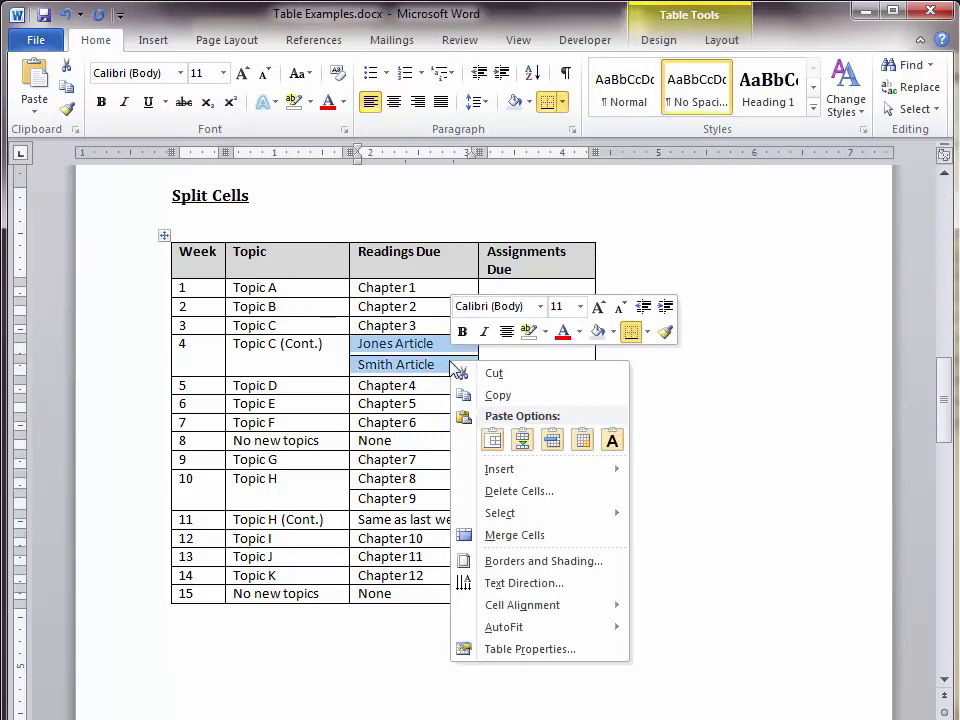
pyautogui.click(492, 538)
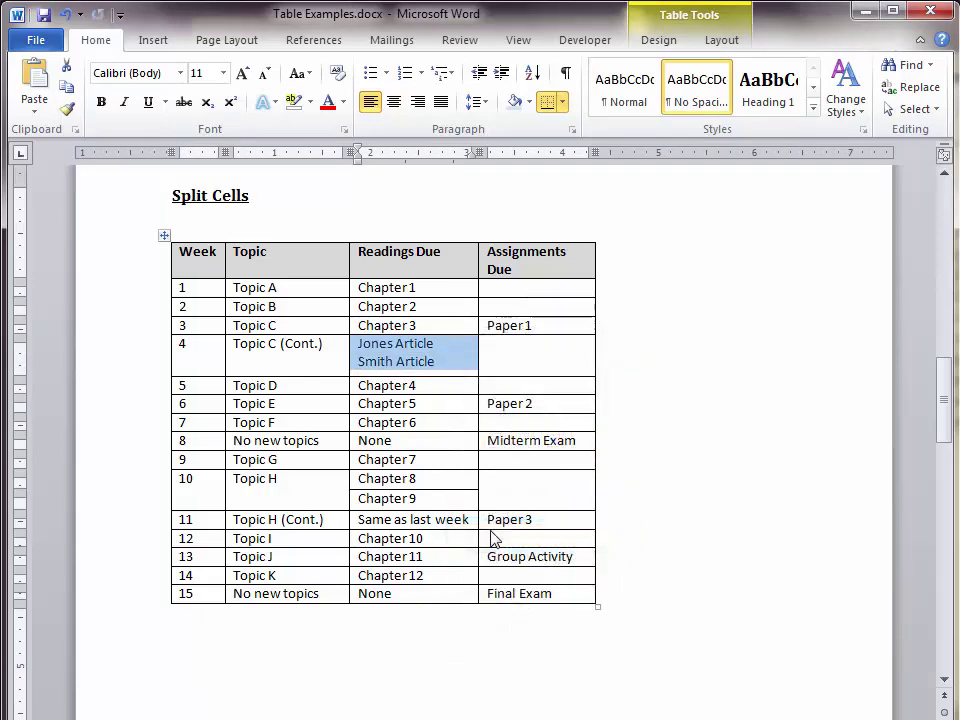
pyautogui.click(441, 352)
pyautogui.write(',')
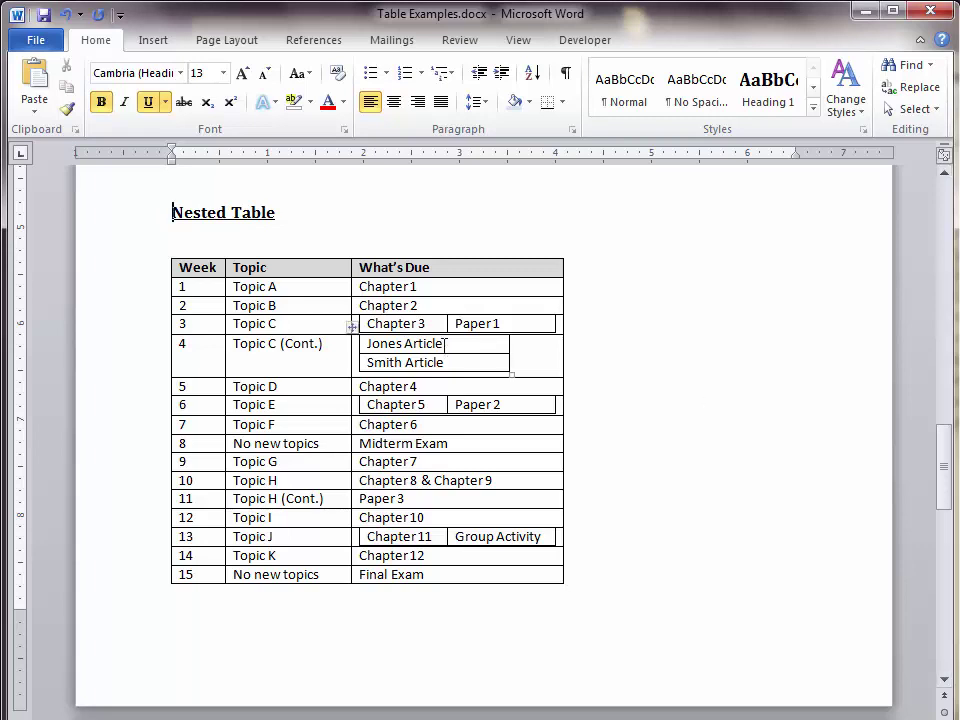
# - Copy the week 3 nested table's Chapter 3 and Paper 1 text into a blank Notepad file, and return to the Word document
pyautogui.moveTo(433, 324); pyautogui.dragTo(463, 326)
pyautogui.hotkey('alt', 'Tab')
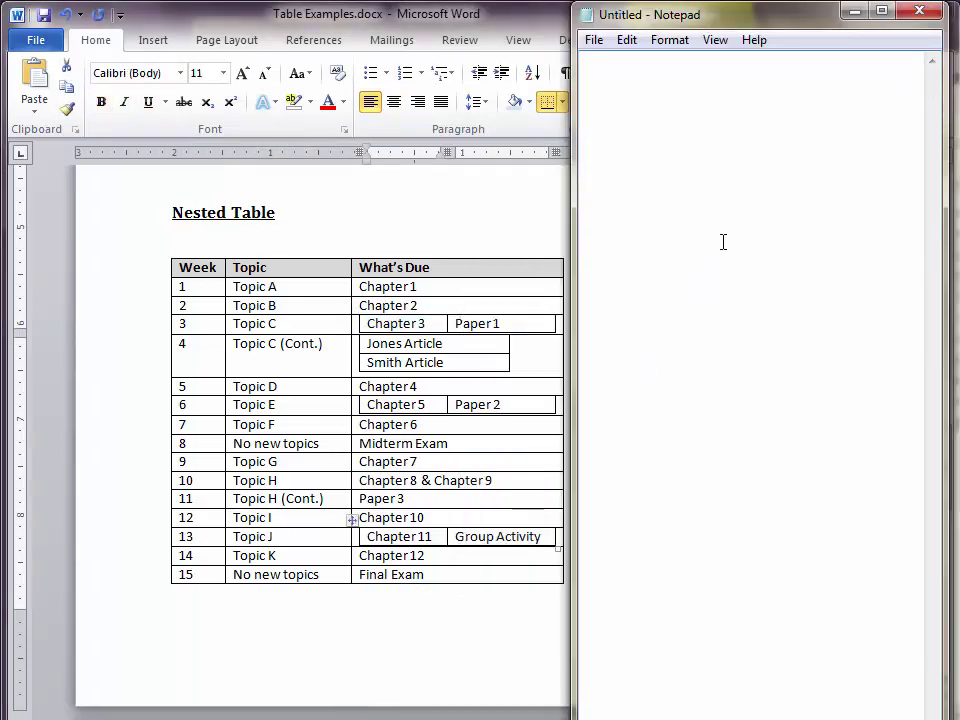
pyautogui.hotkey('ctrl', 'v')
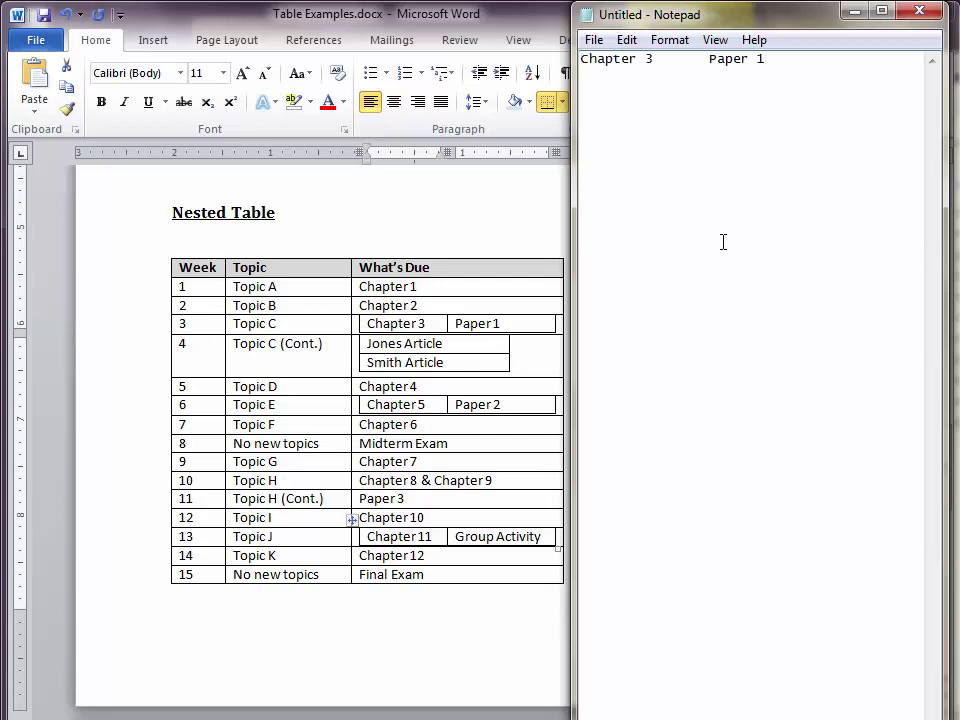
pyautogui.click(553, 27)
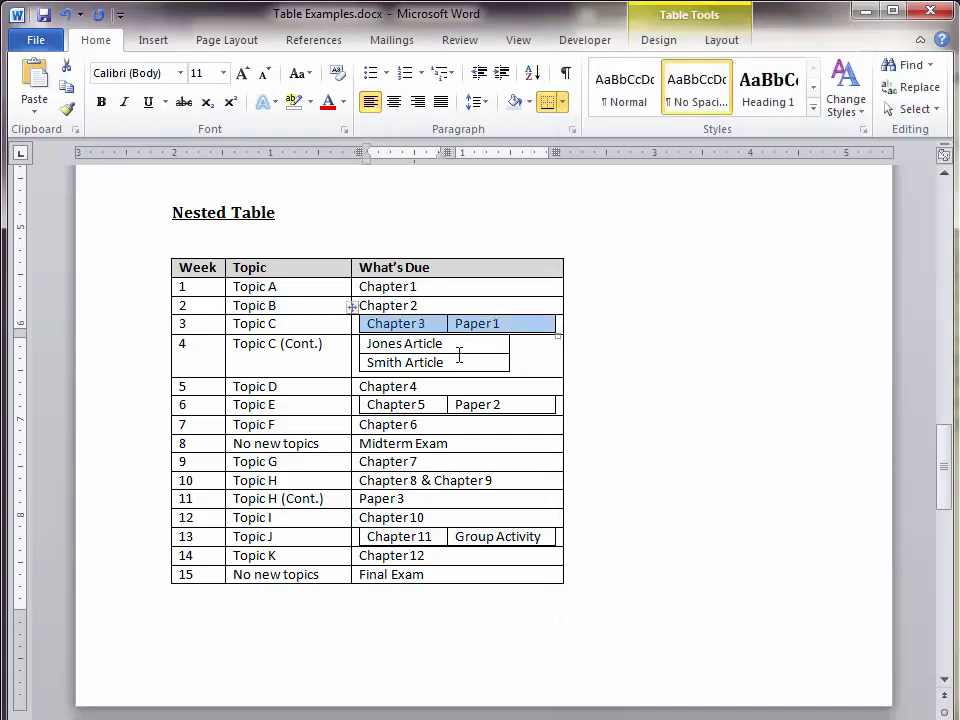
# - Replace the week 3 nested table with its plain text copied from Notepad, and select the gap between "Chapter 3" and "Paper 1"
pyautogui.rightClick(472, 324)
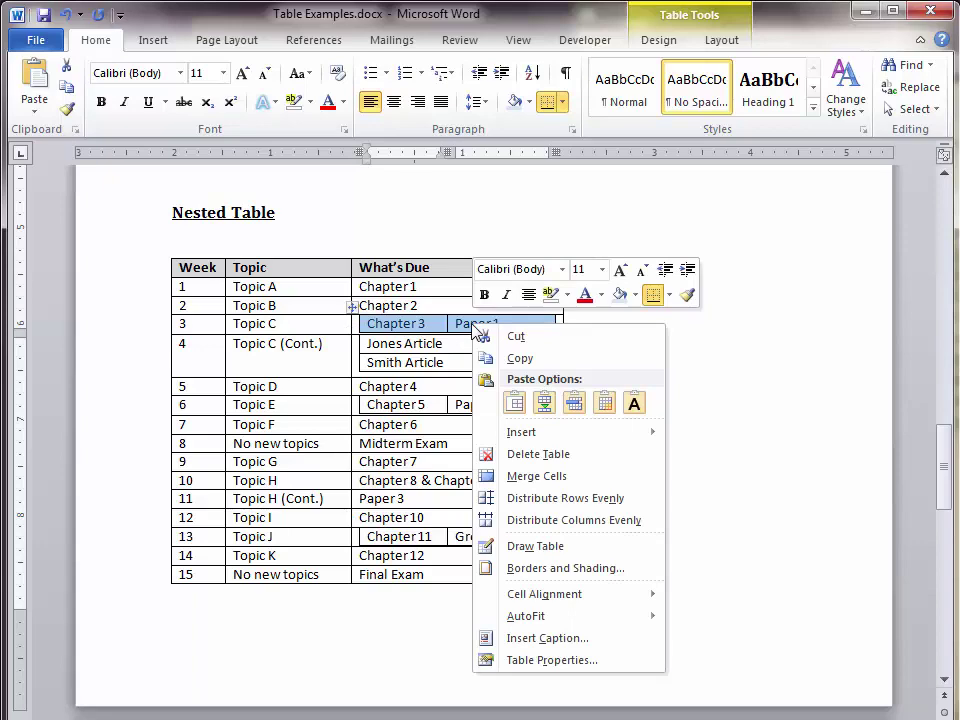
pyautogui.click(520, 455)
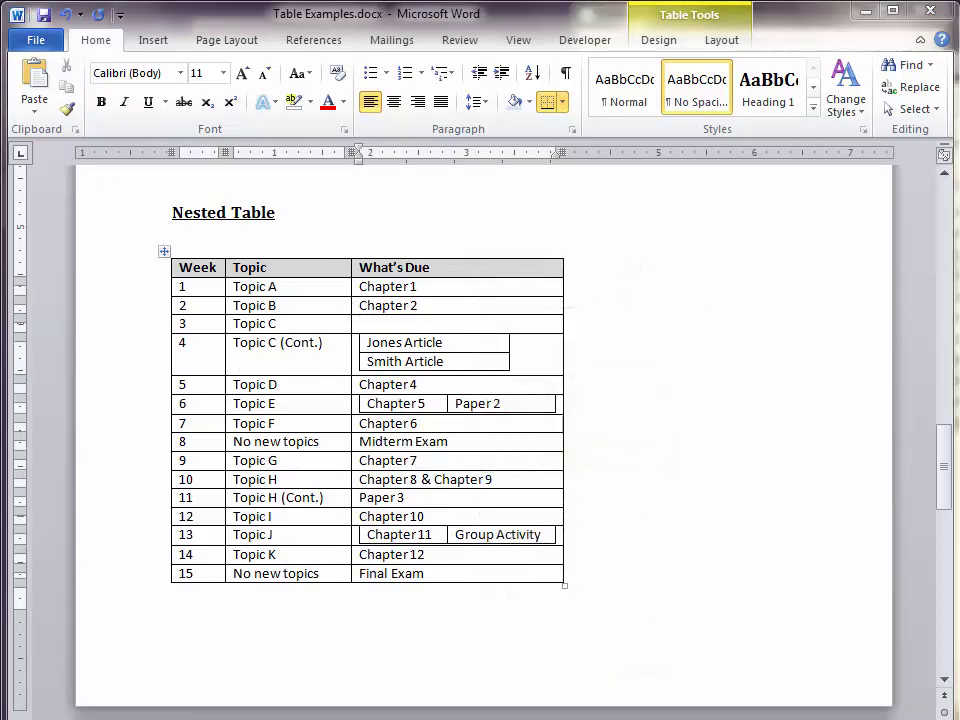
pyautogui.moveTo(768, 60); pyautogui.dragTo(558, 64)
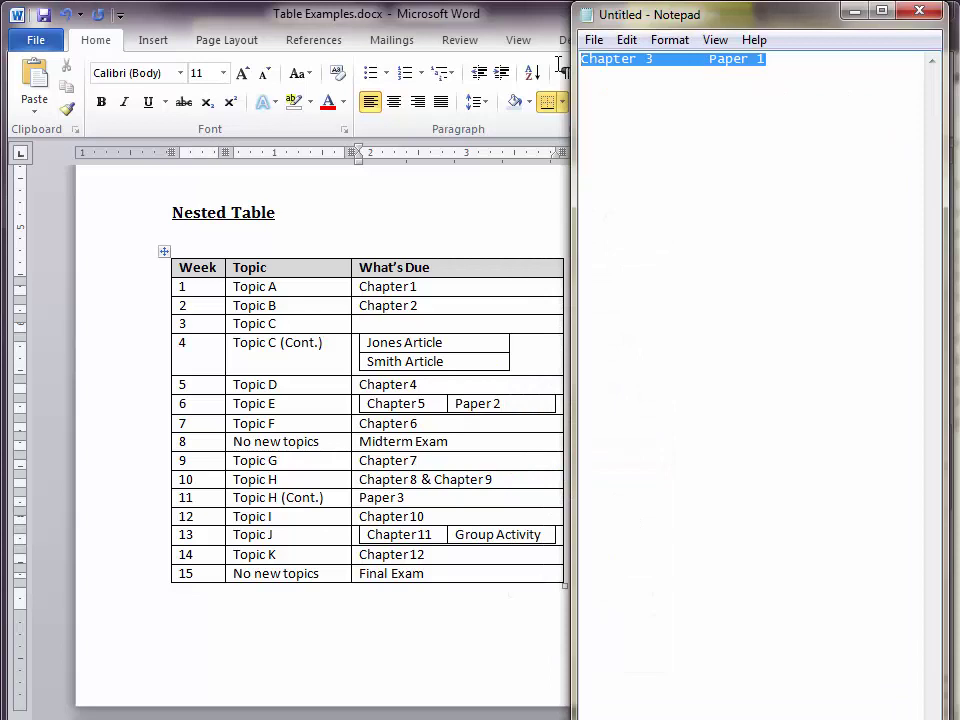
pyautogui.click(558, 64)
pyautogui.click(396, 321)
pyautogui.hotkey('ctrl', 'v')
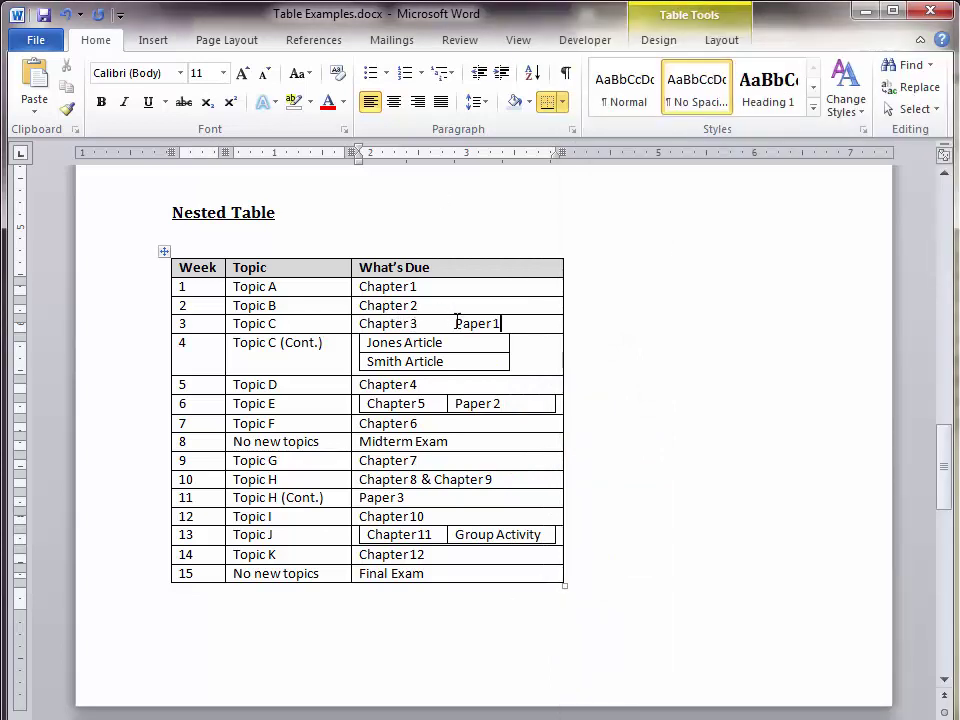
pyautogui.moveTo(454, 323); pyautogui.dragTo(421, 323)
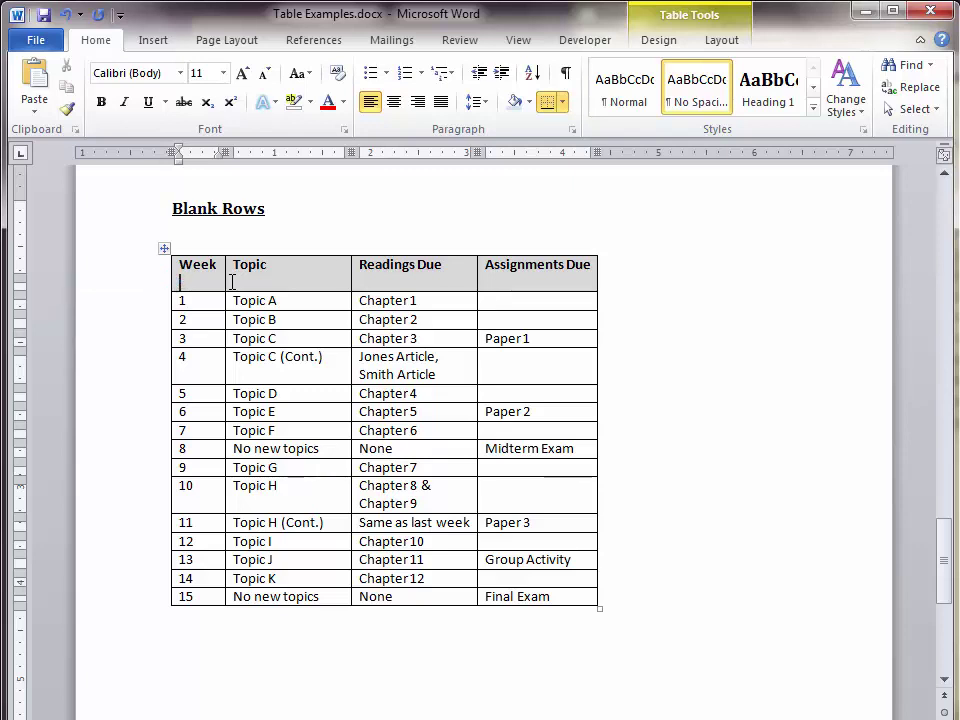
# - Delete the entire blank row beneath the header row in the Blank Rows table
pyautogui.moveTo(232, 281); pyautogui.dragTo(493, 276)
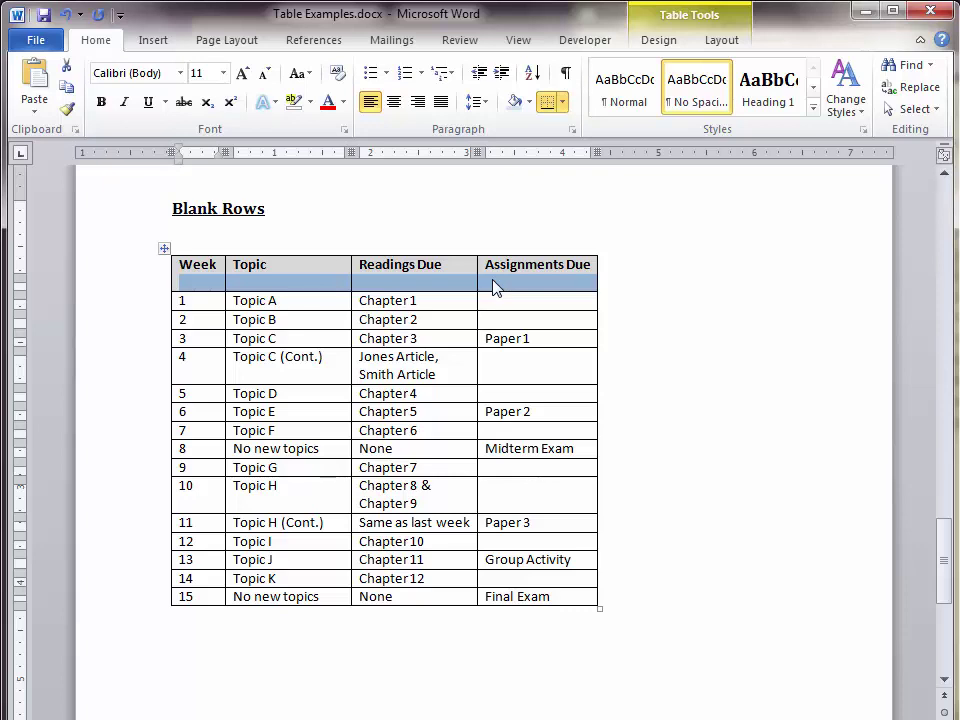
pyautogui.rightClick(493, 287)
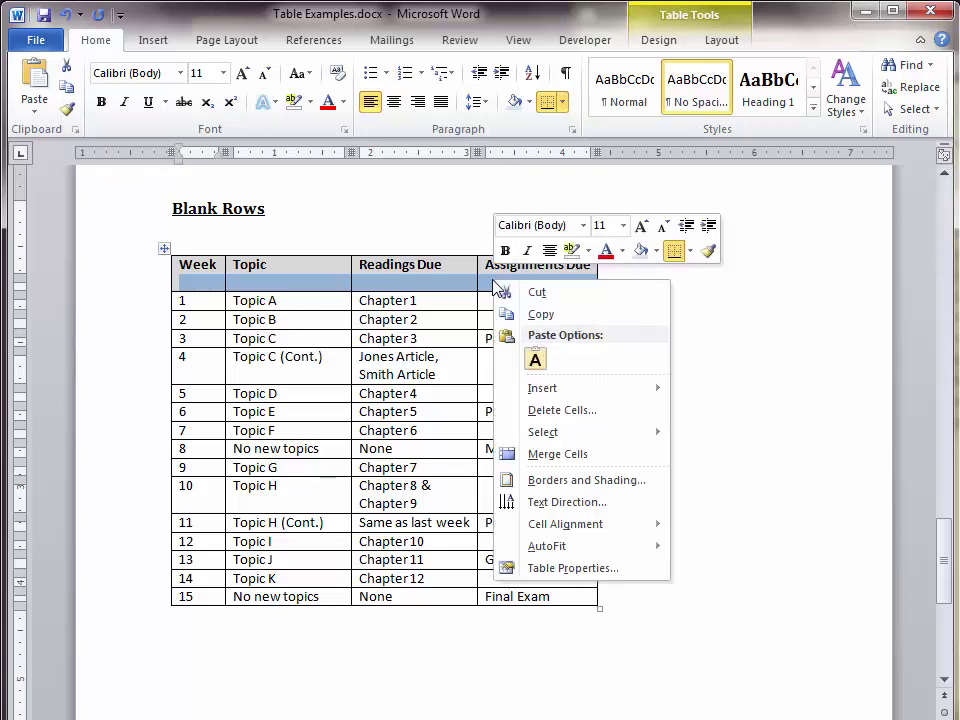
pyautogui.click(535, 411)
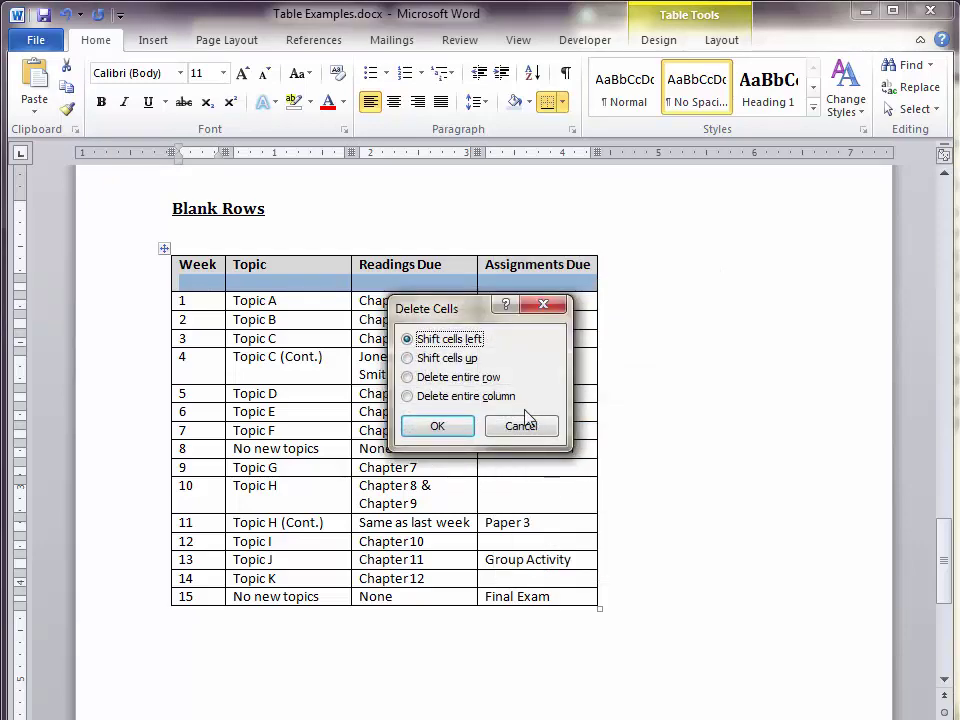
pyautogui.click(483, 380)
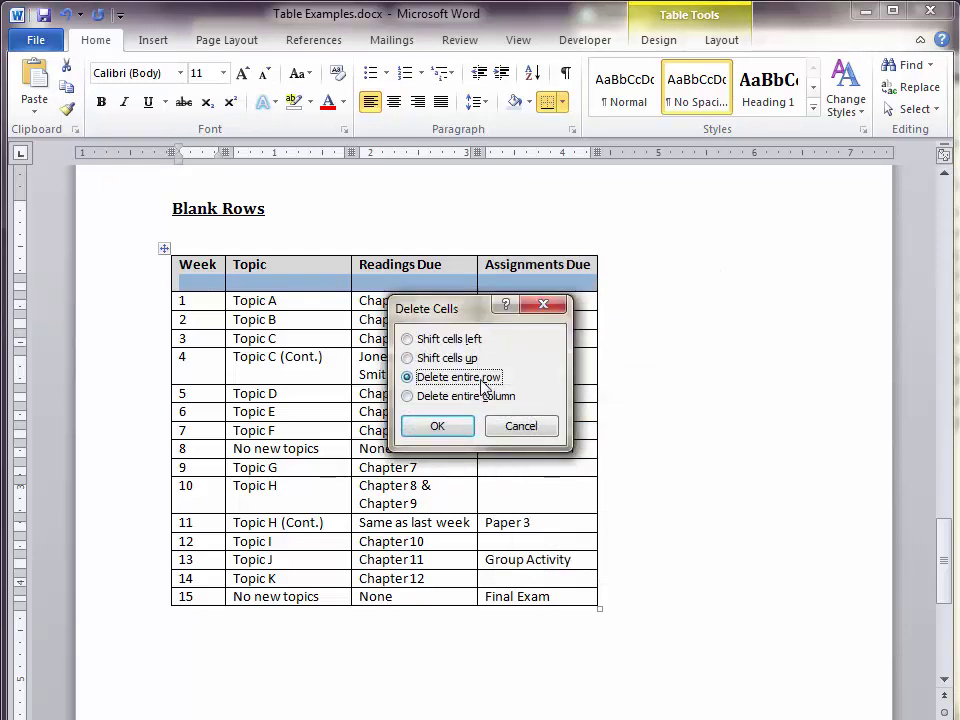
pyautogui.click(453, 426)
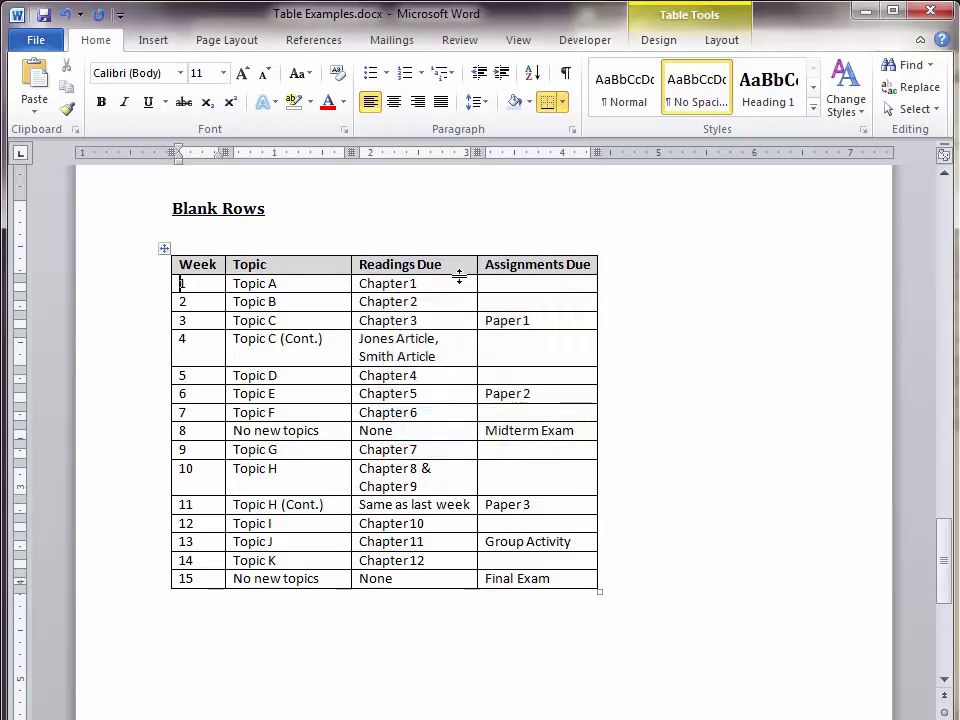
# - Increase the height of the header row in the Blank Rows table by lowering its bottom border
pyautogui.moveTo(459, 275); pyautogui.dragTo(459, 275)
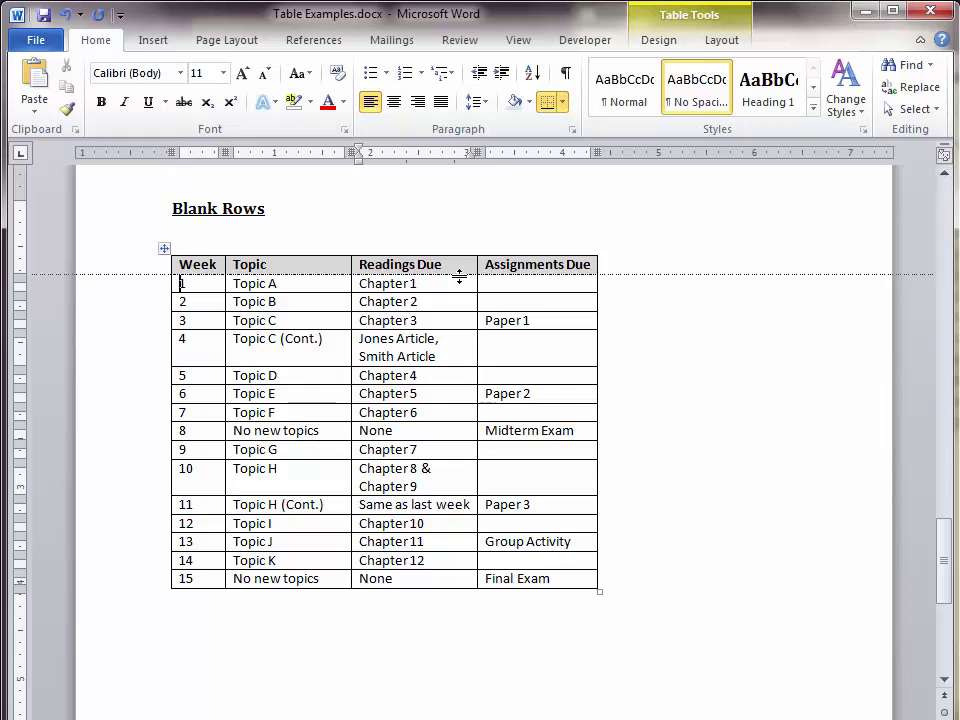
pyautogui.moveTo(459, 275); pyautogui.dragTo(459, 295)
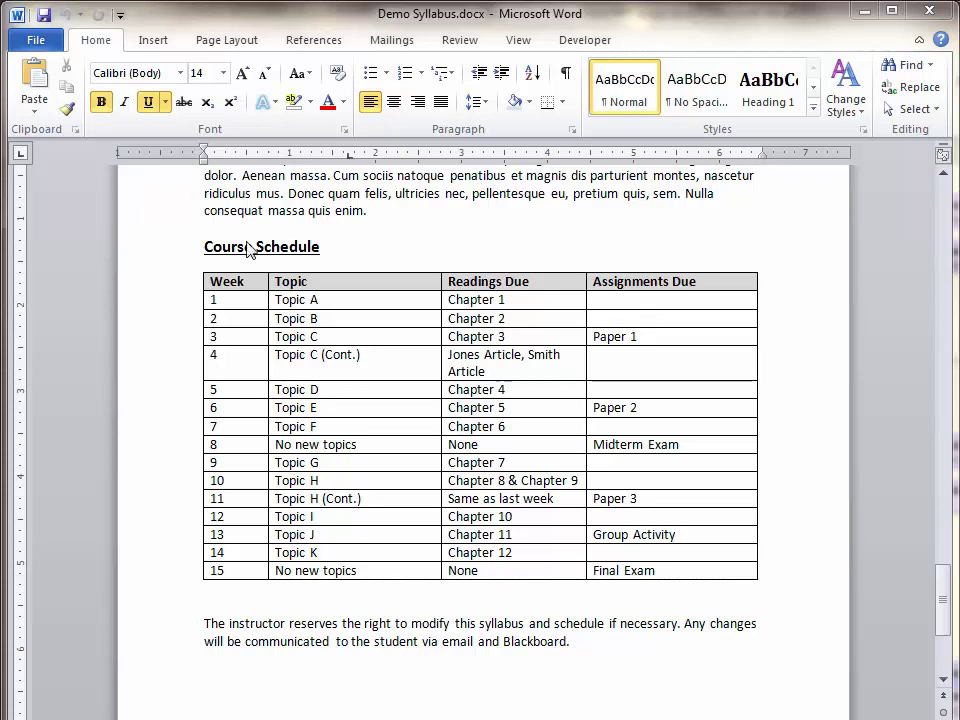
# - Check the Header Row and First Column style options of the Course Schedule table in the Demo Syllabus document
pyautogui.click(215, 288)
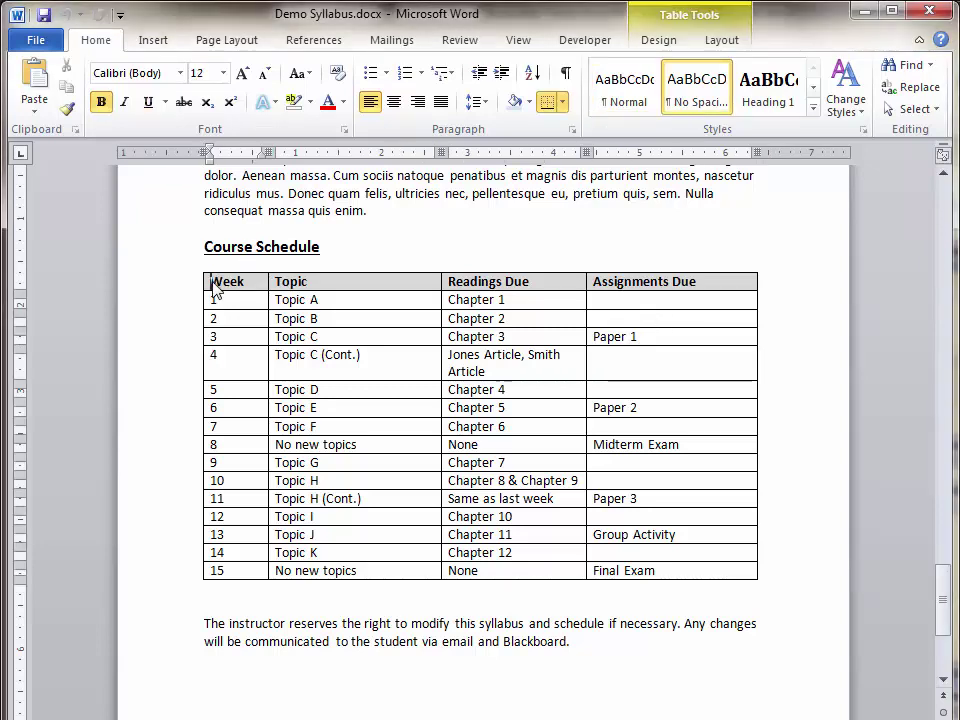
pyautogui.click(666, 44)
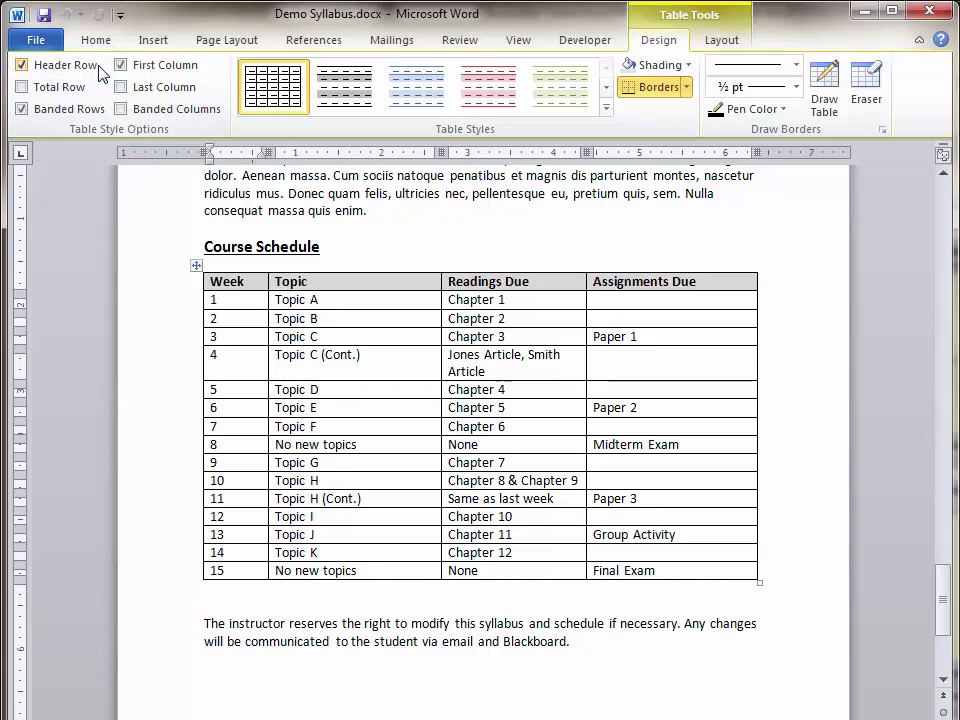
pyautogui.click(897, 663)
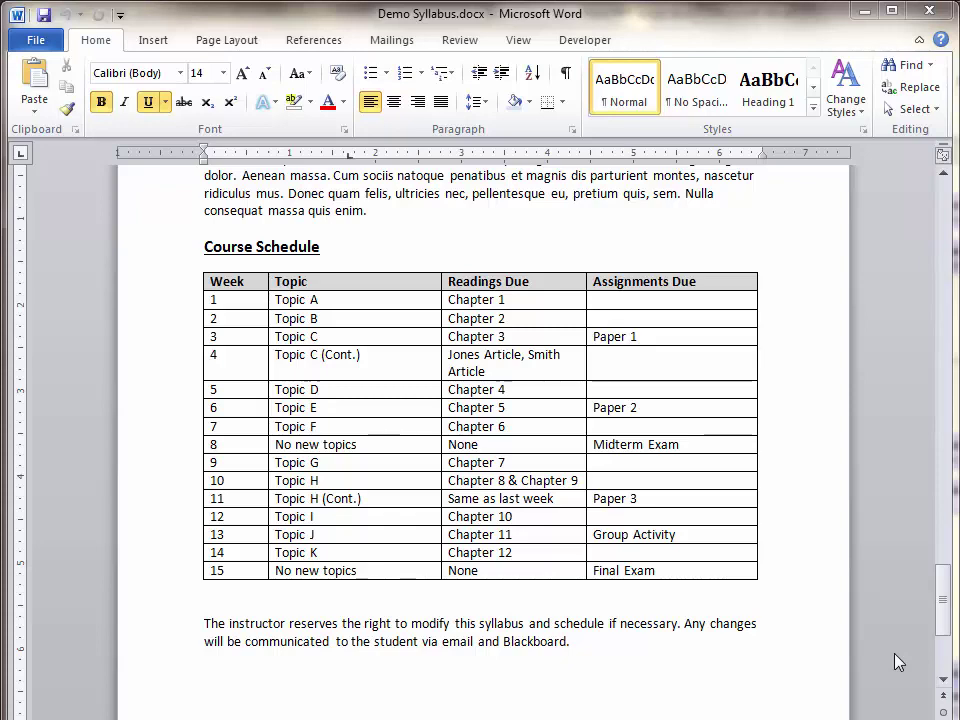
# - Make the Course Schedule table's header row, from Week to Assignments Due, repeat on every page
pyautogui.moveTo(251, 281); pyautogui.dragTo(607, 272)
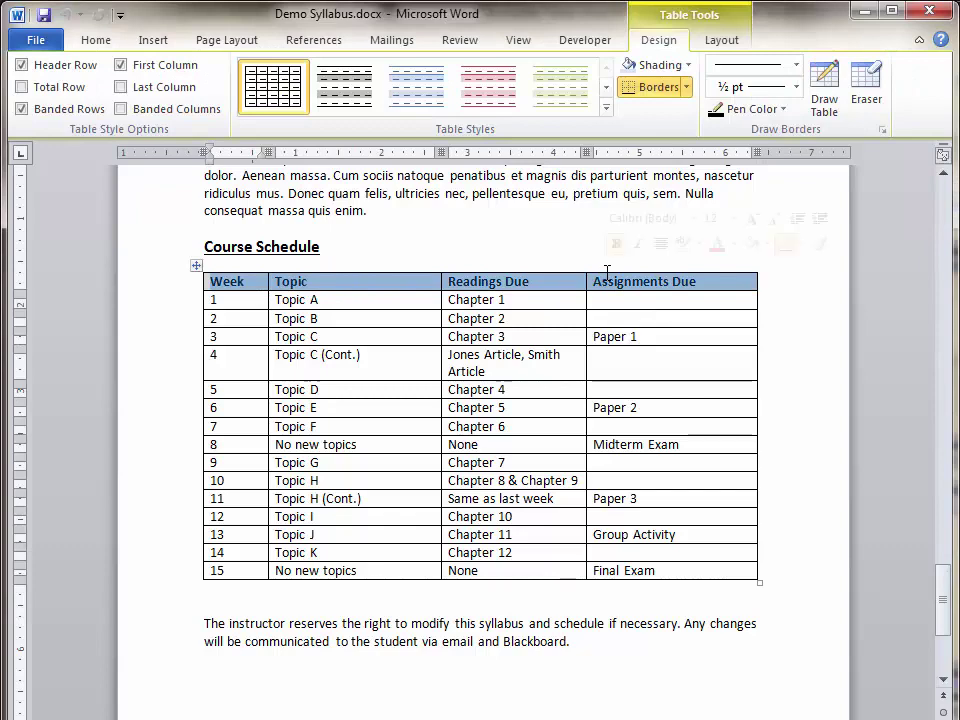
pyautogui.click(720, 44)
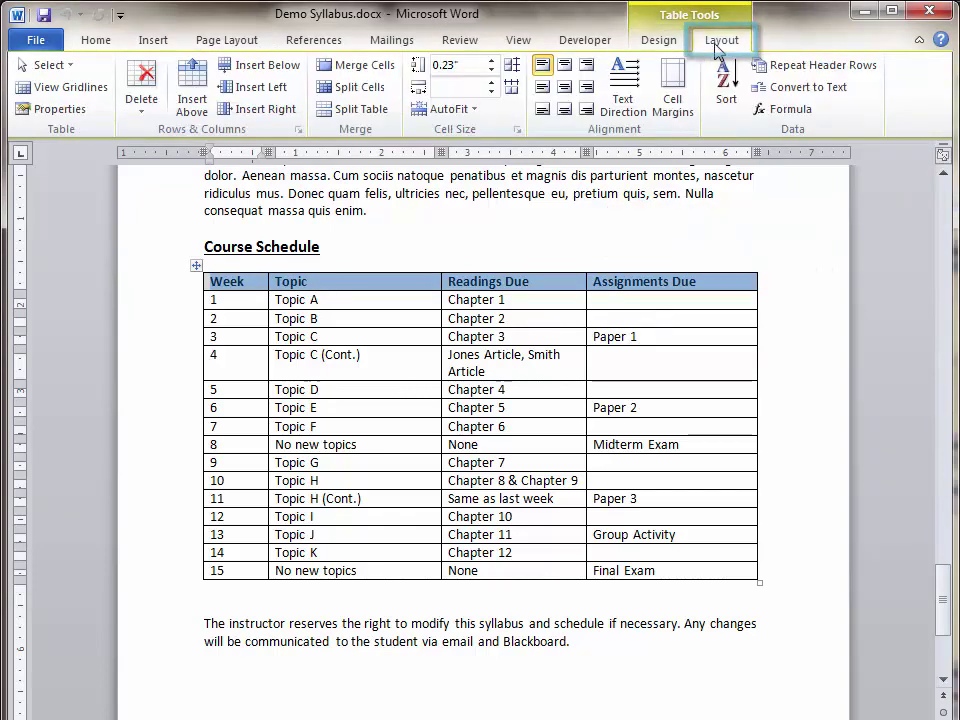
pyautogui.click(781, 67)
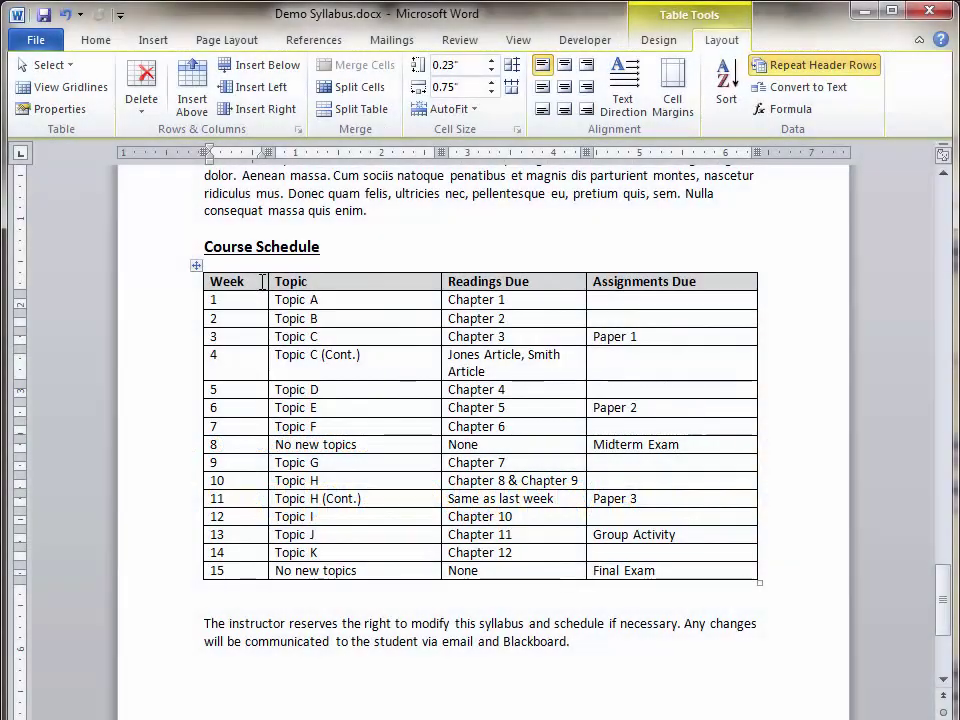
# - Set the title in the Course Schedule table's alt text to "Course Schedule by Week"
pyautogui.rightClick(261, 282)
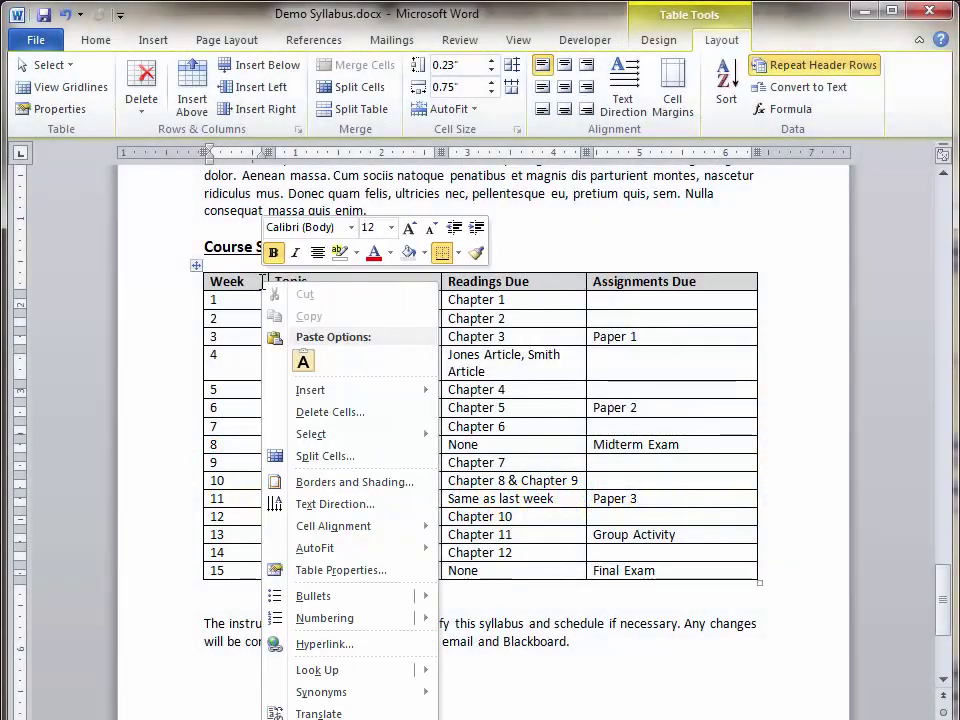
pyautogui.click(338, 570)
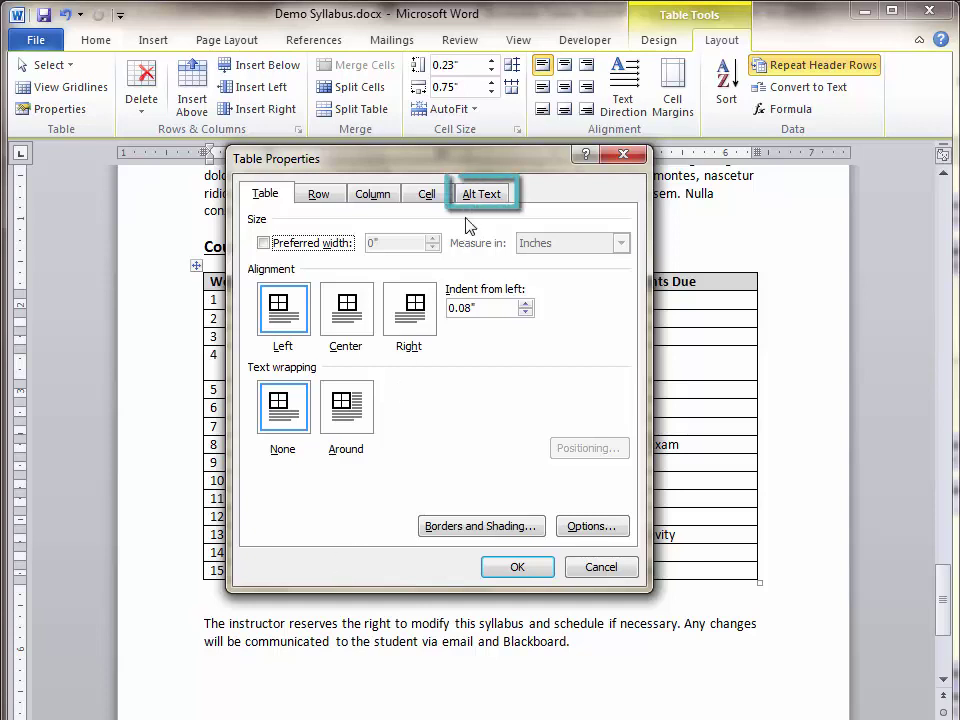
pyautogui.click(481, 195)
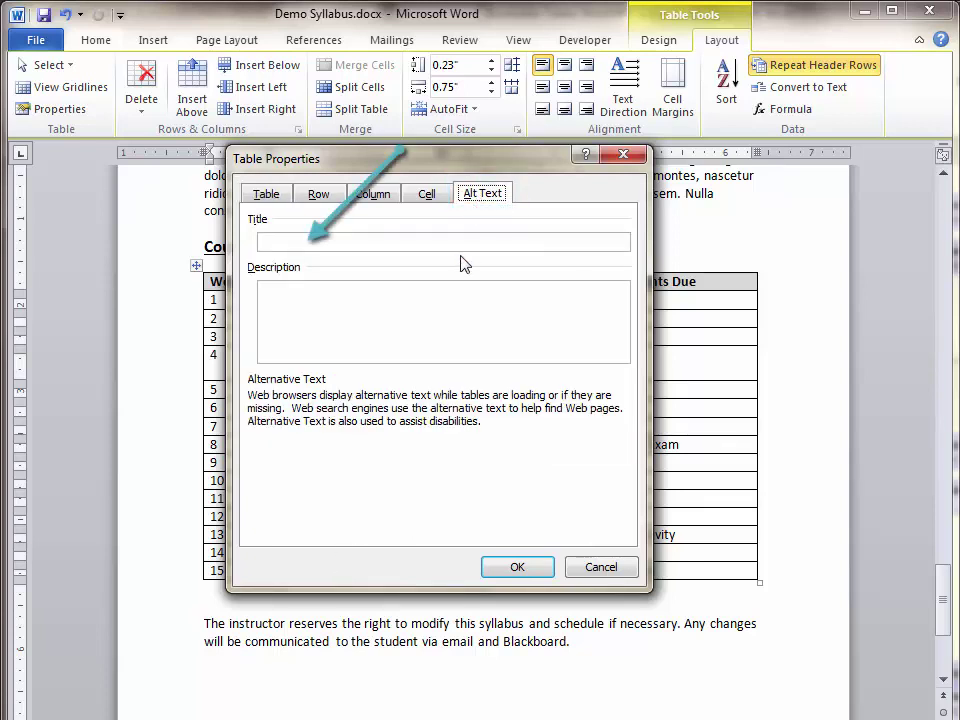
pyautogui.click(464, 239)
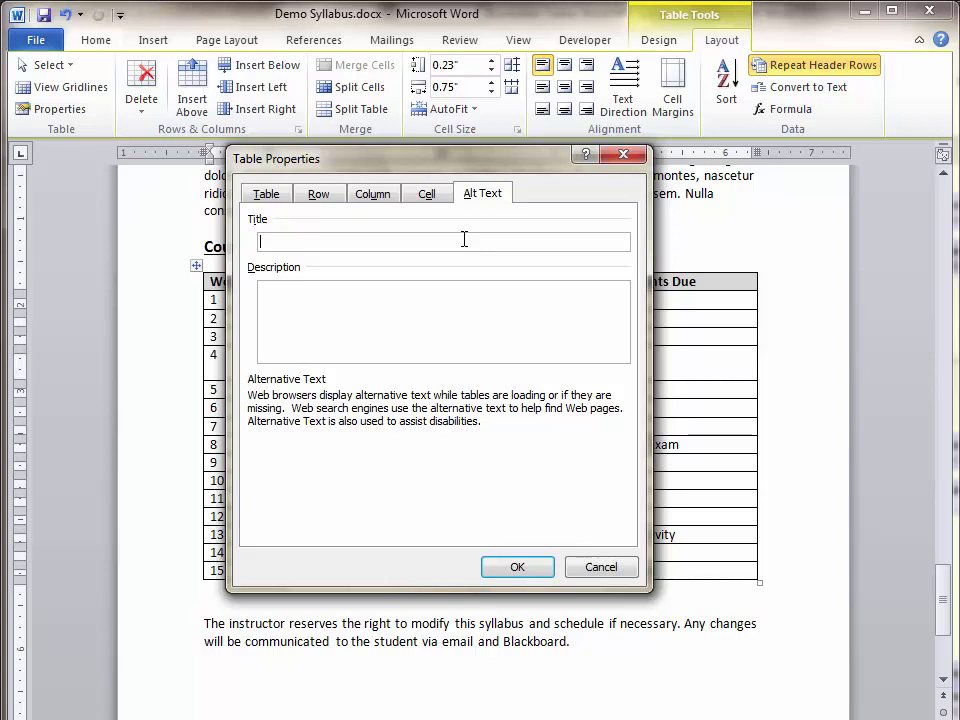
pyautogui.write('Course Schedule by Week')
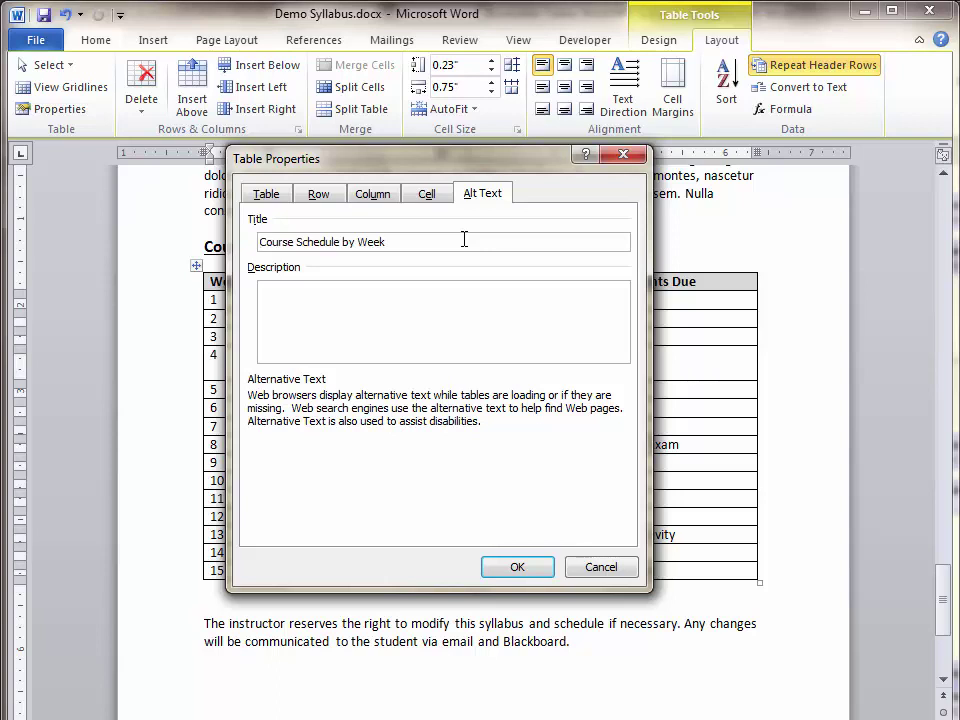
# - Enter the alt-text description "Course schedule by week, indicating what the topic is for that week, and reading and assignments due by the end of the week"
pyautogui.click(440, 316)
pyautogui.write('Course schedule by week, indicating what the topic is for that week, and reading and assignments due by the end of the week')
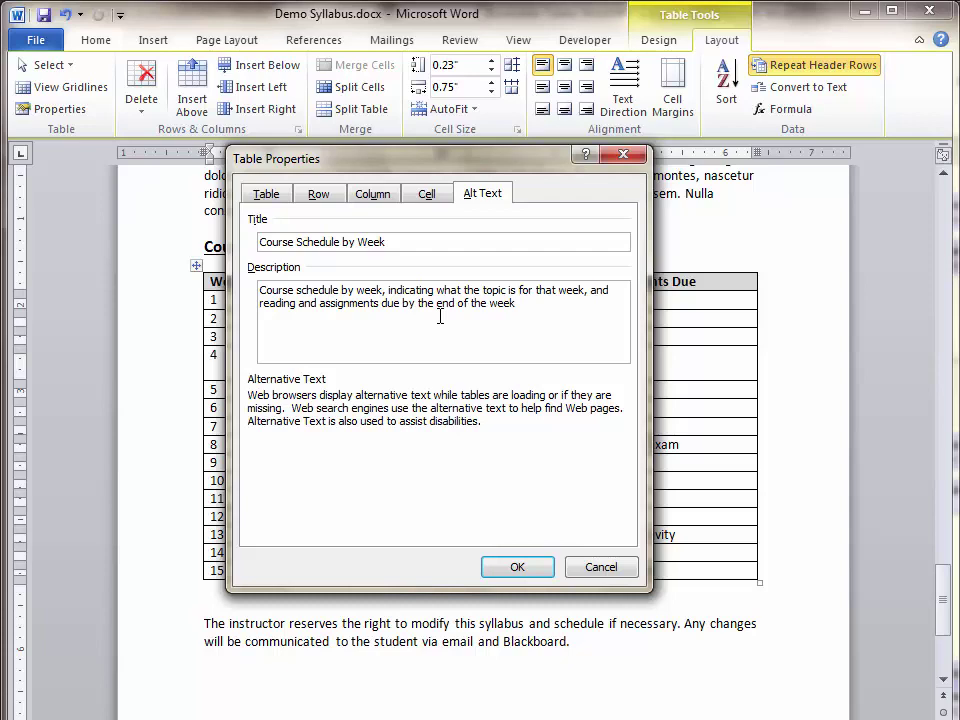
pyautogui.click(514, 568)
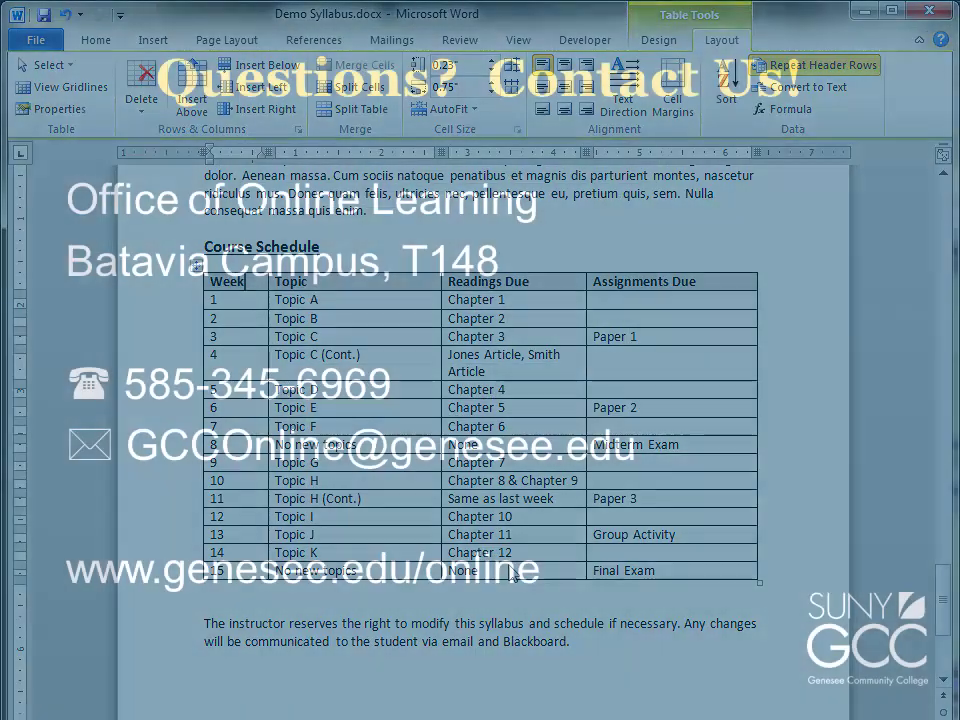